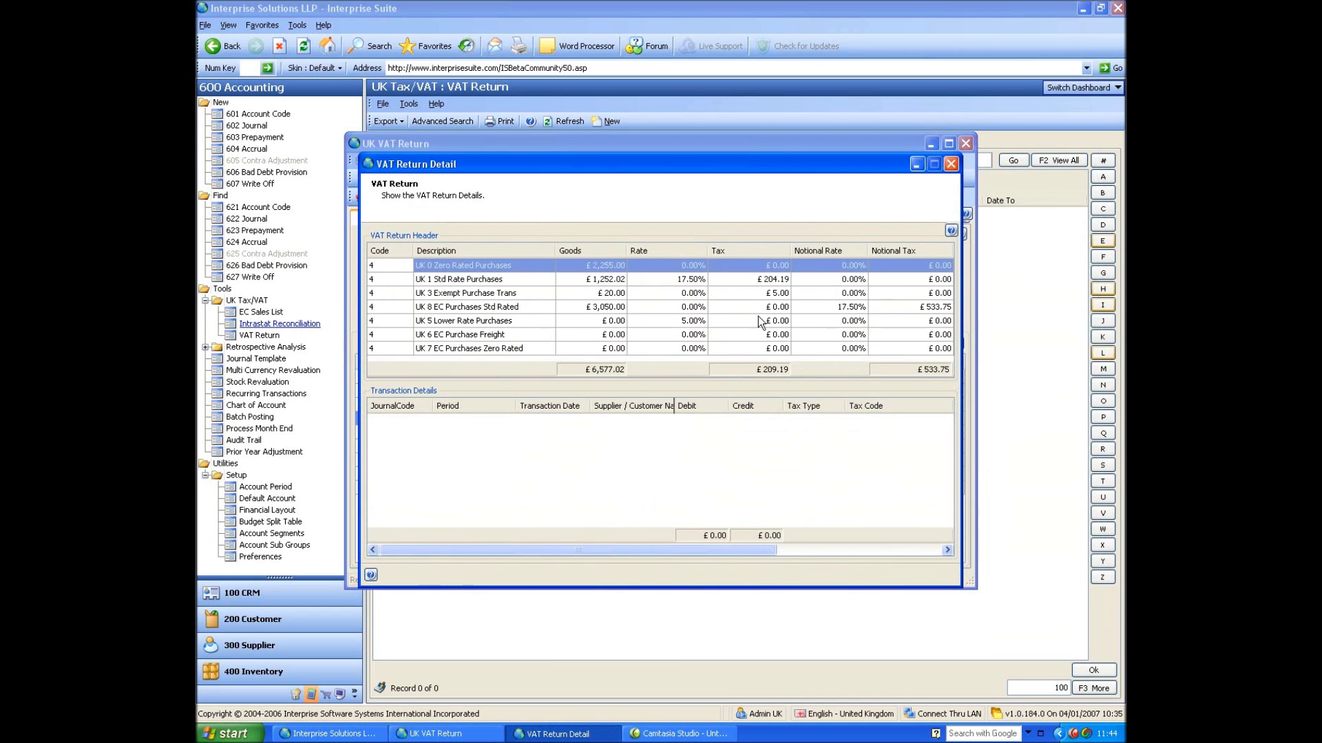
Step: Examine the UK 8 EC Purchases Std Rated line in the box 4 VAT return detail and close the detail window
left_click(748, 307)
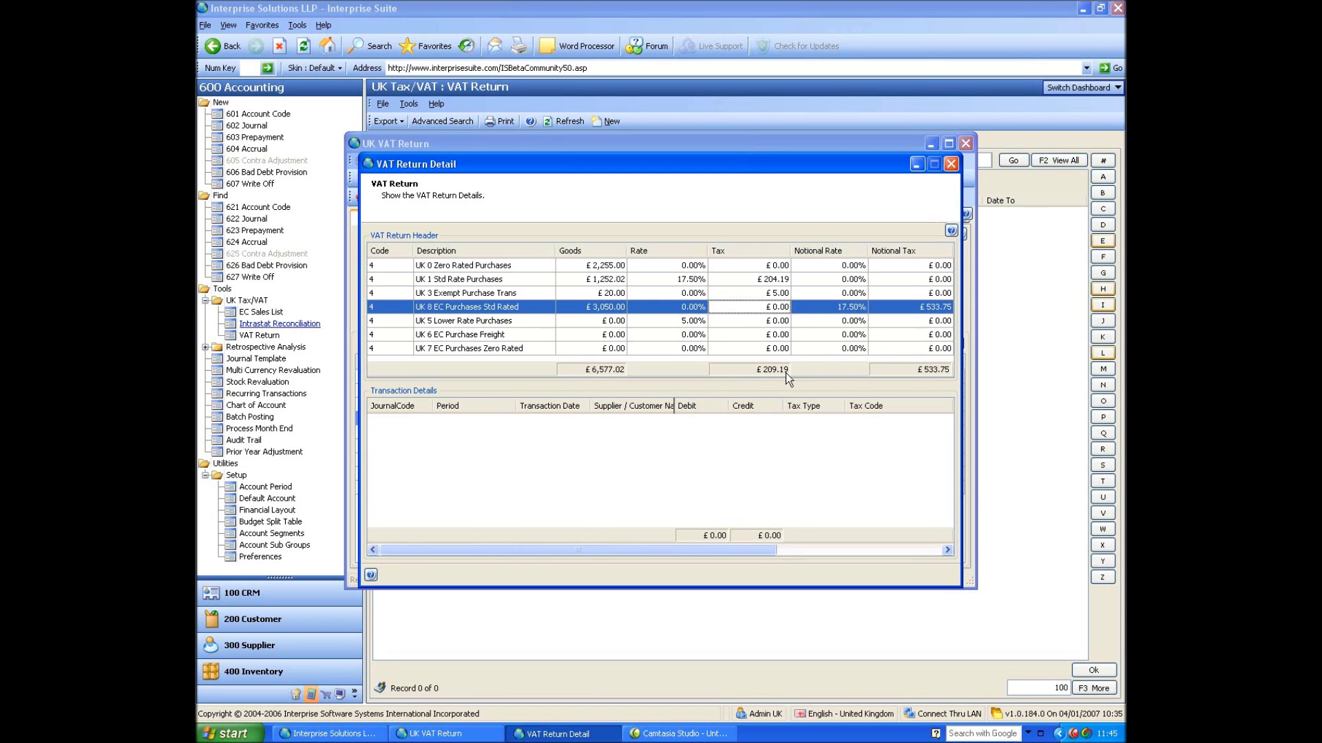
left_click_drag(745, 165, 818, 233)
left_click(950, 221)
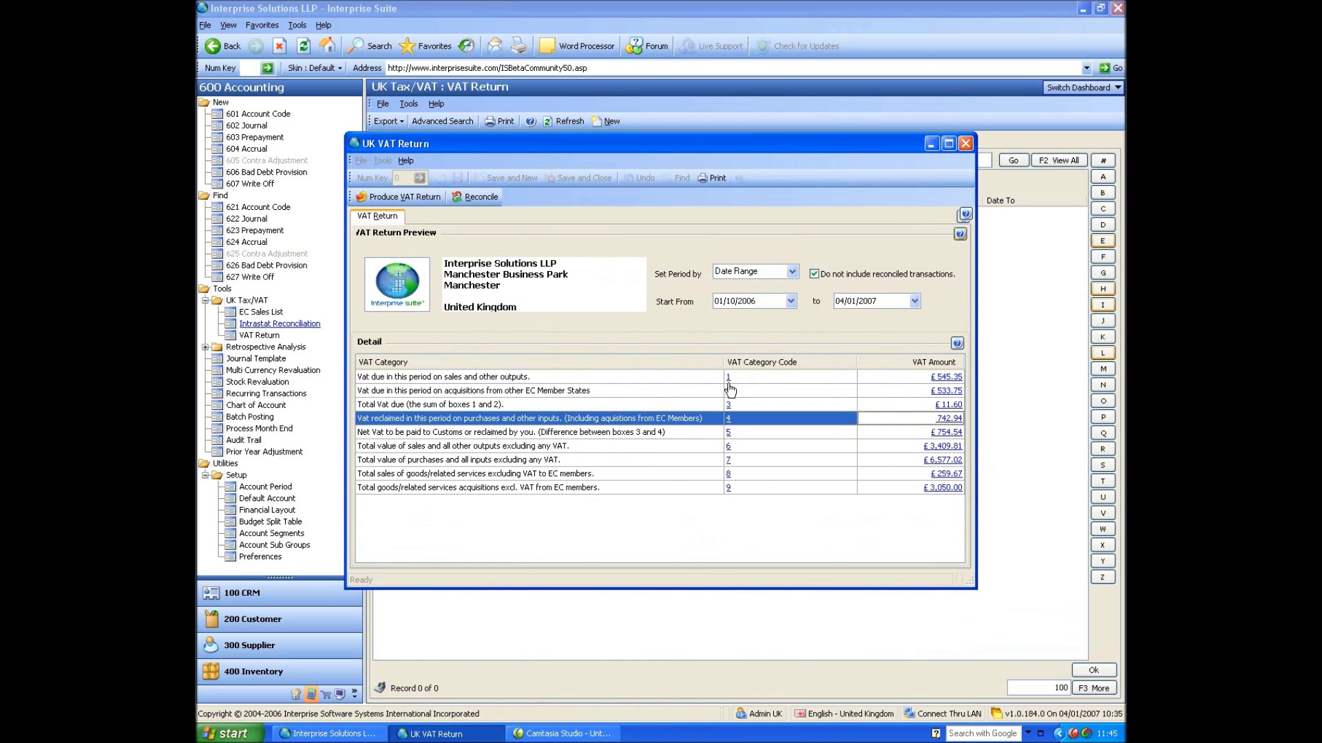
Step: Inspect the tax codes assigned to VAT return box 1 and those available for it, then close the setup form
left_click(728, 379)
left_click(728, 377)
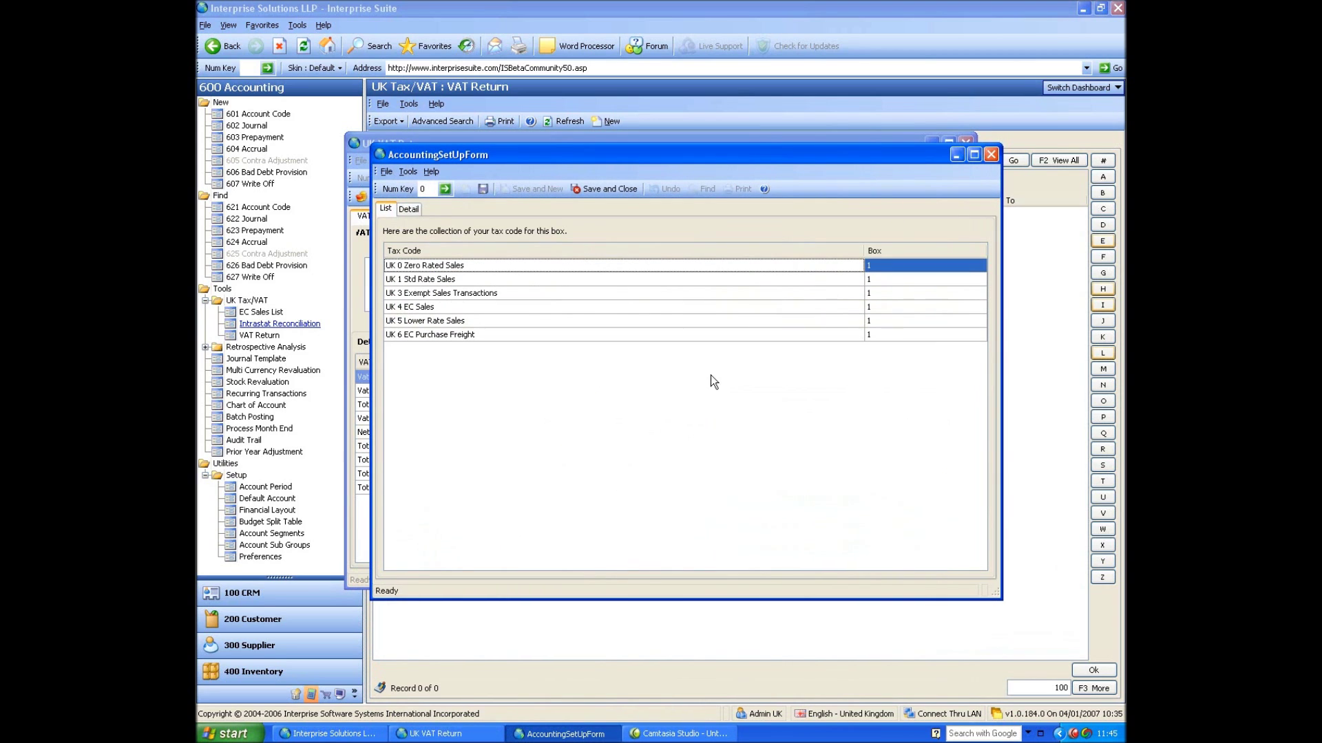
left_click(409, 209)
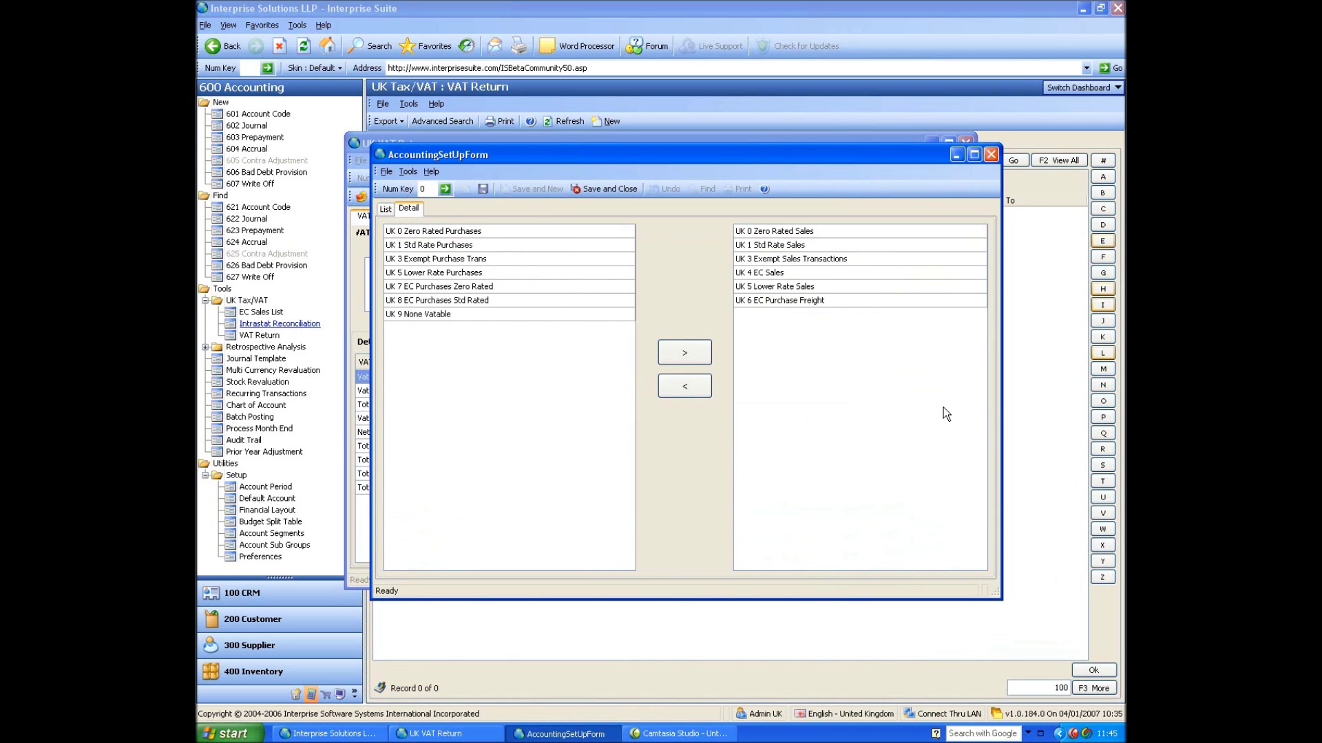
left_click(991, 154)
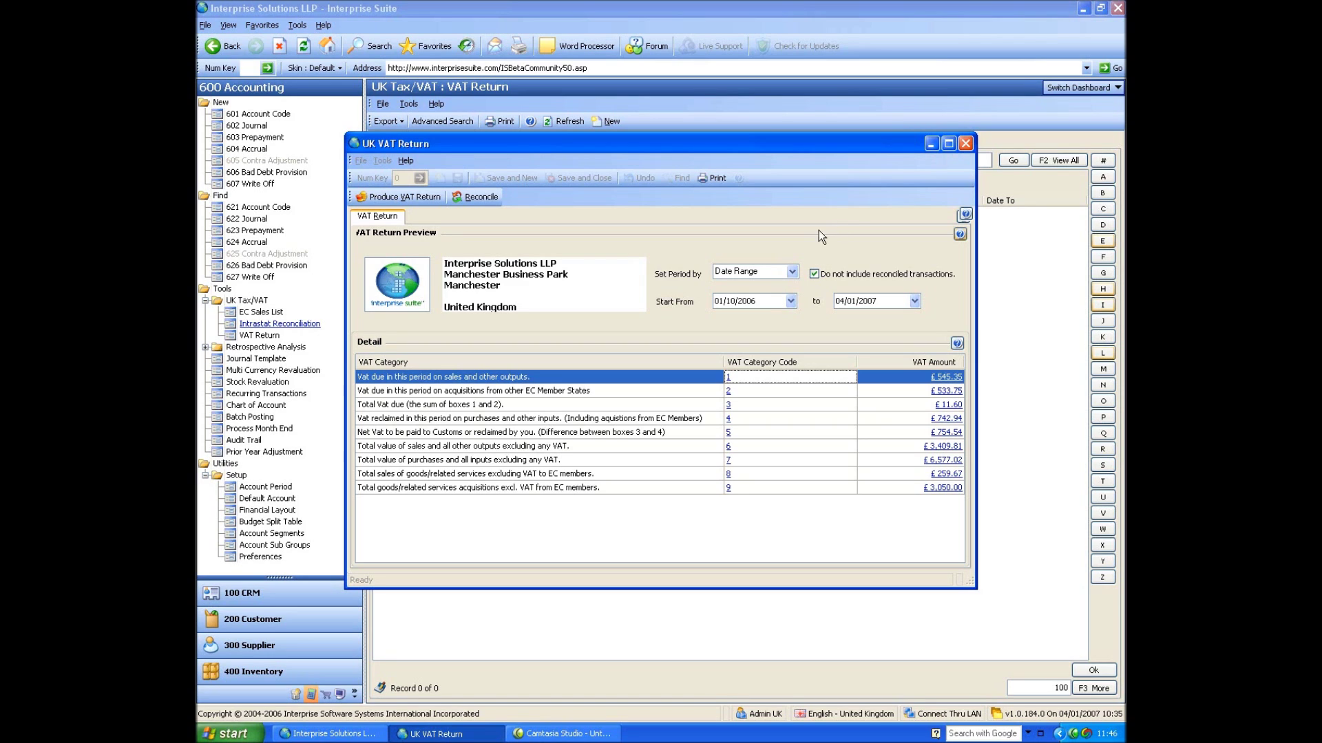
Step: Reconcile the transactions of the VAT return for 01/10/2006 to 04/01/2007 and close the return
left_click(490, 199)
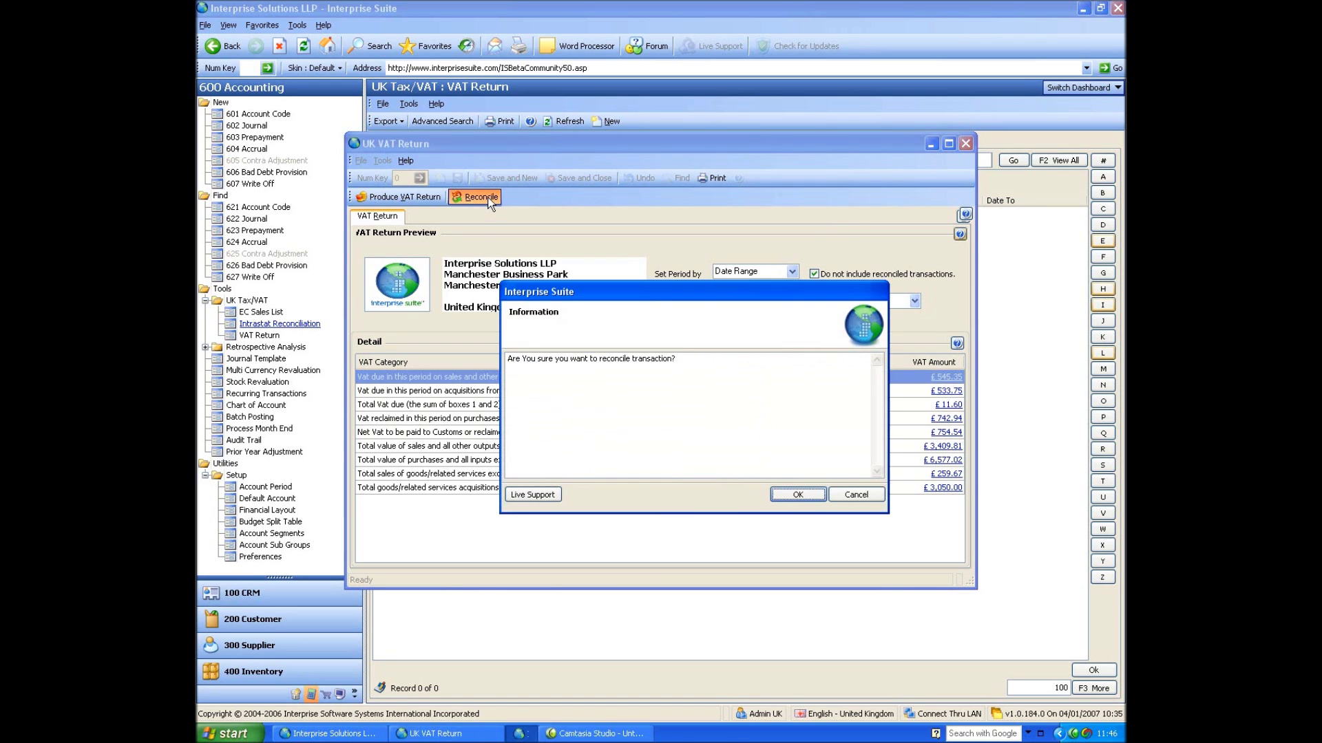
left_click(795, 494)
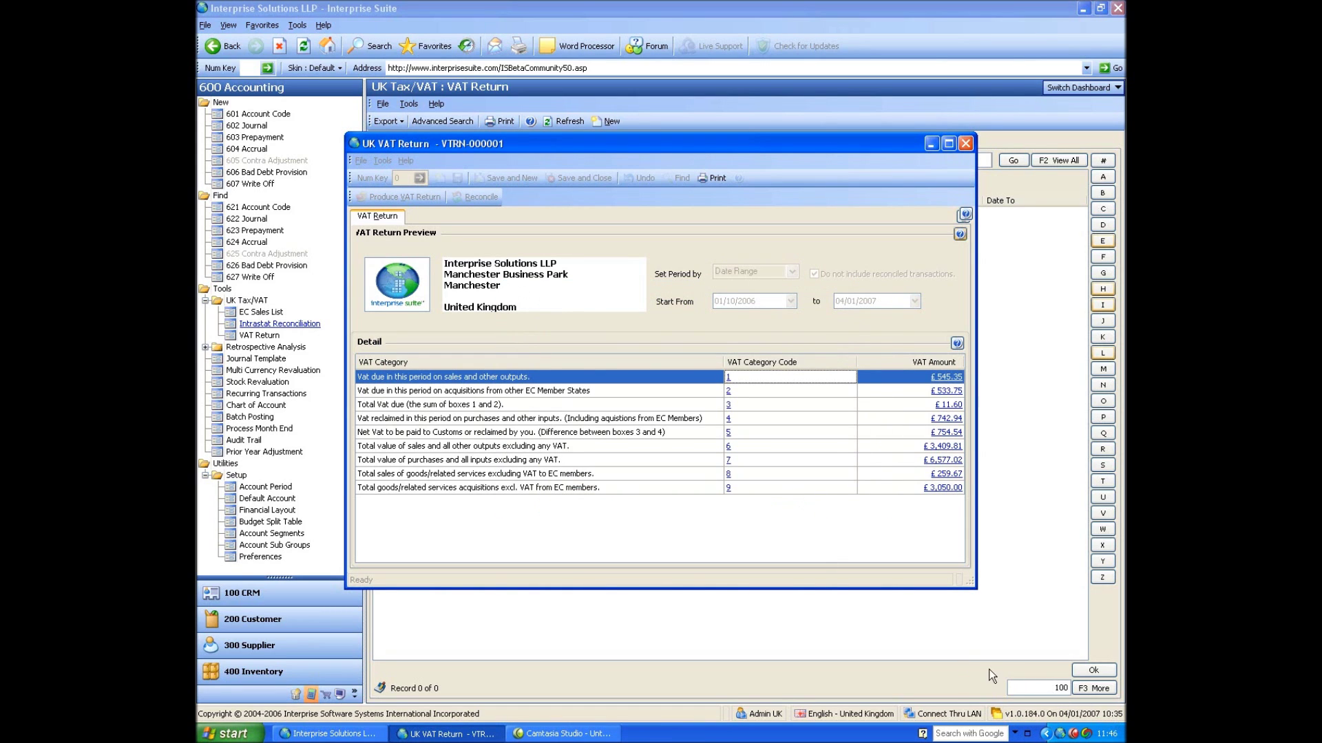
left_click(966, 144)
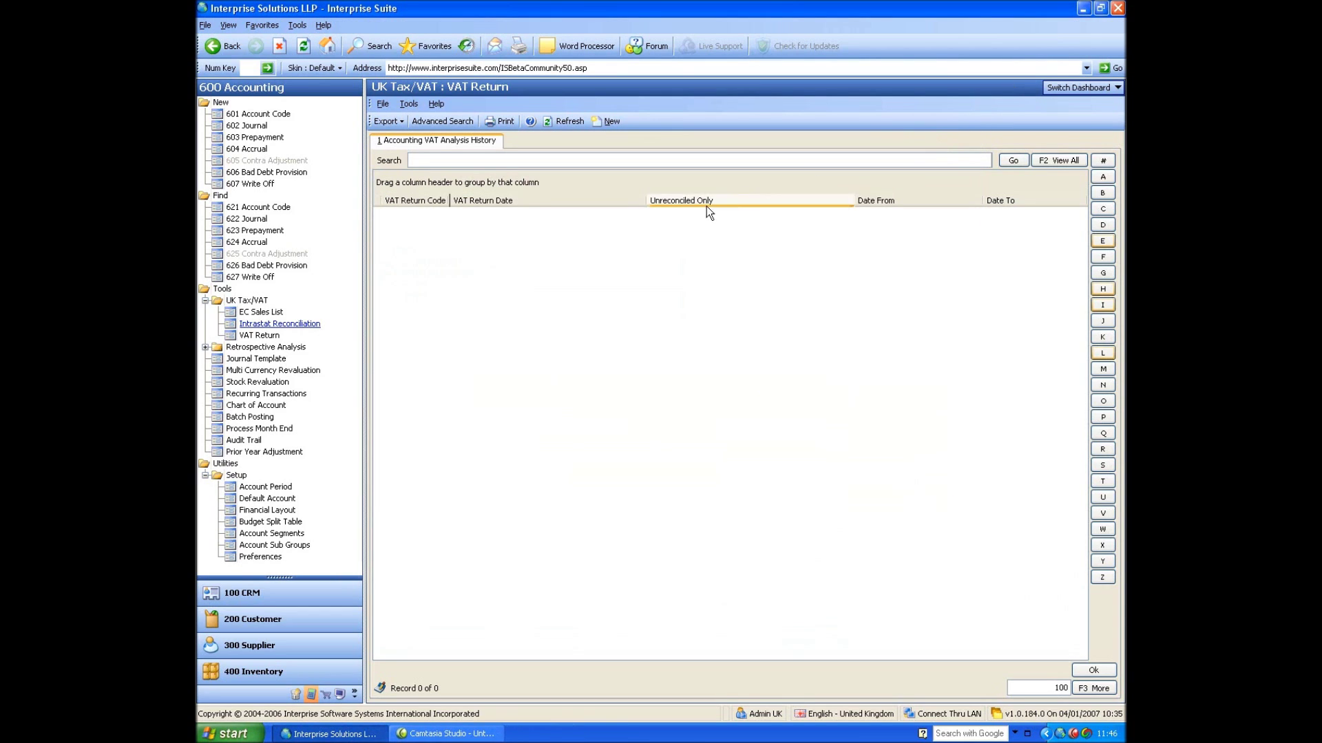
Step: Reopen the saved VAT return dated 04/01/2007 from the history, preview its printed reports and close everything
left_click(250, 335)
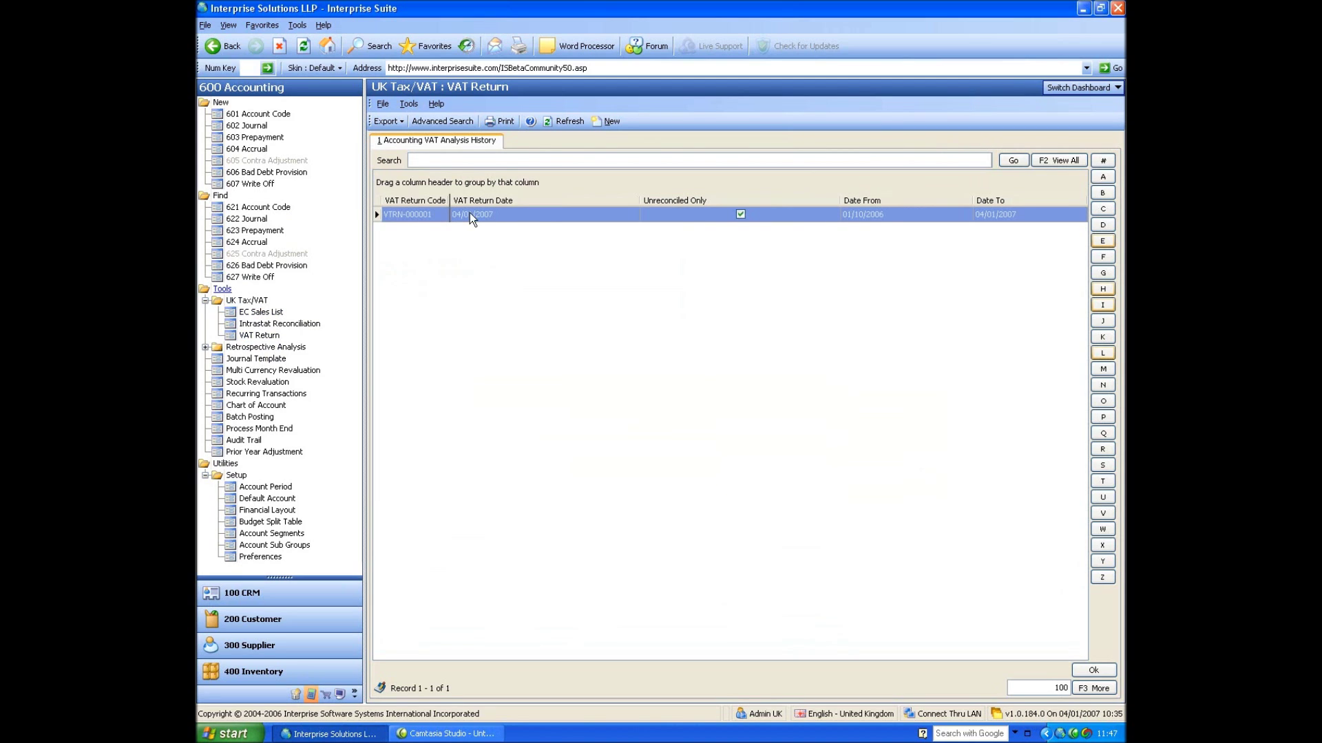
double_click(535, 215)
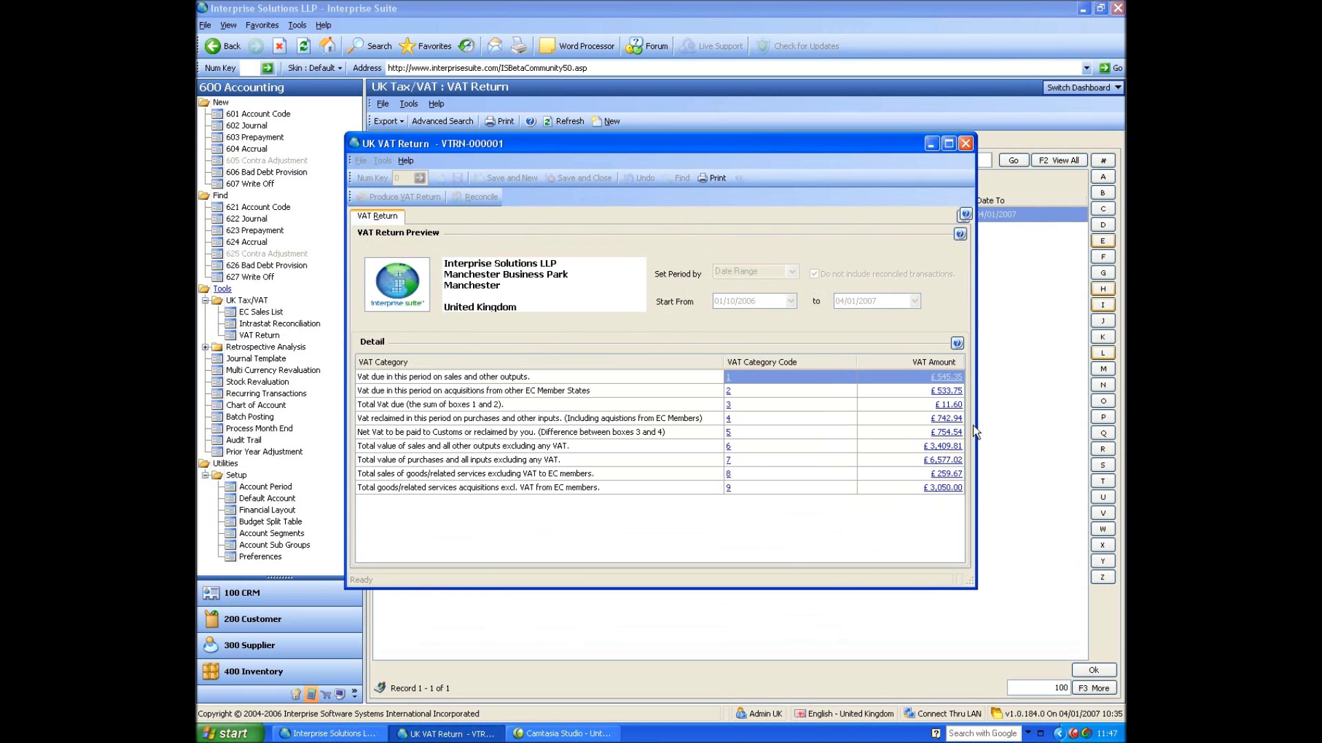
left_click(709, 178)
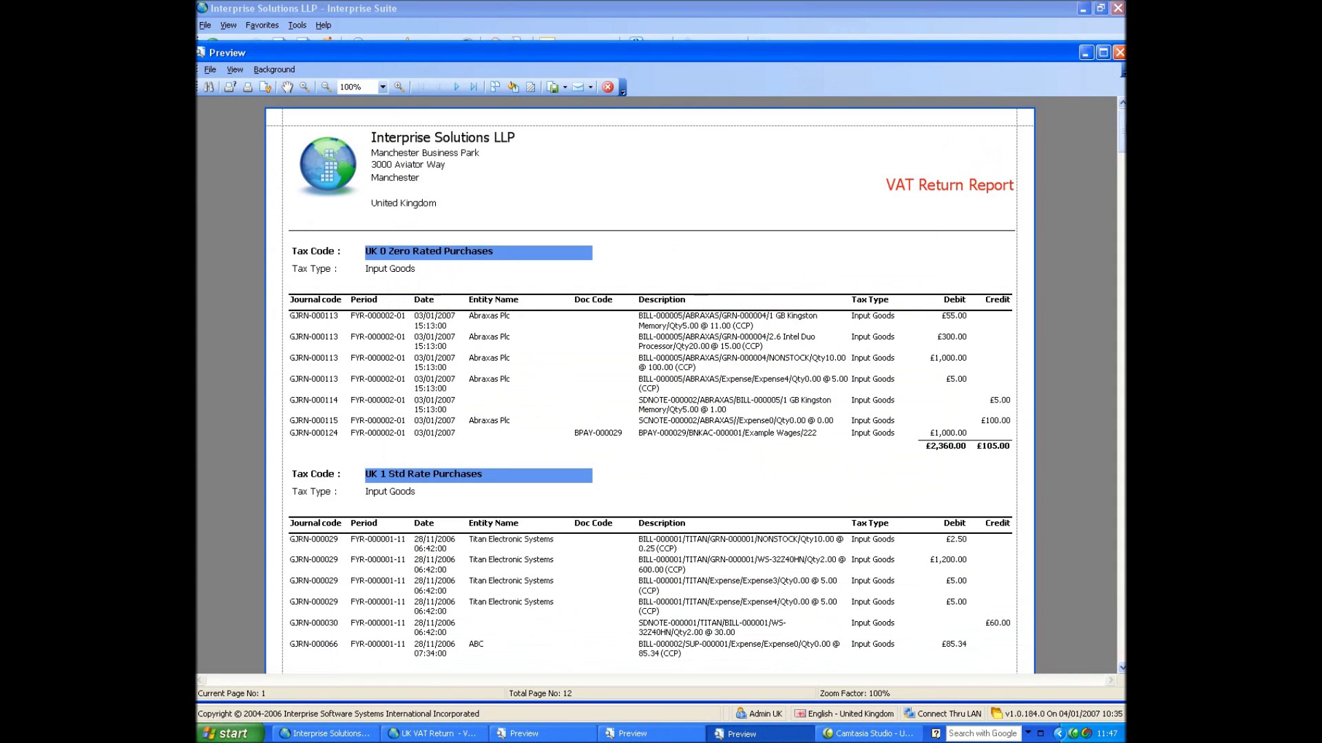
left_click(1120, 53)
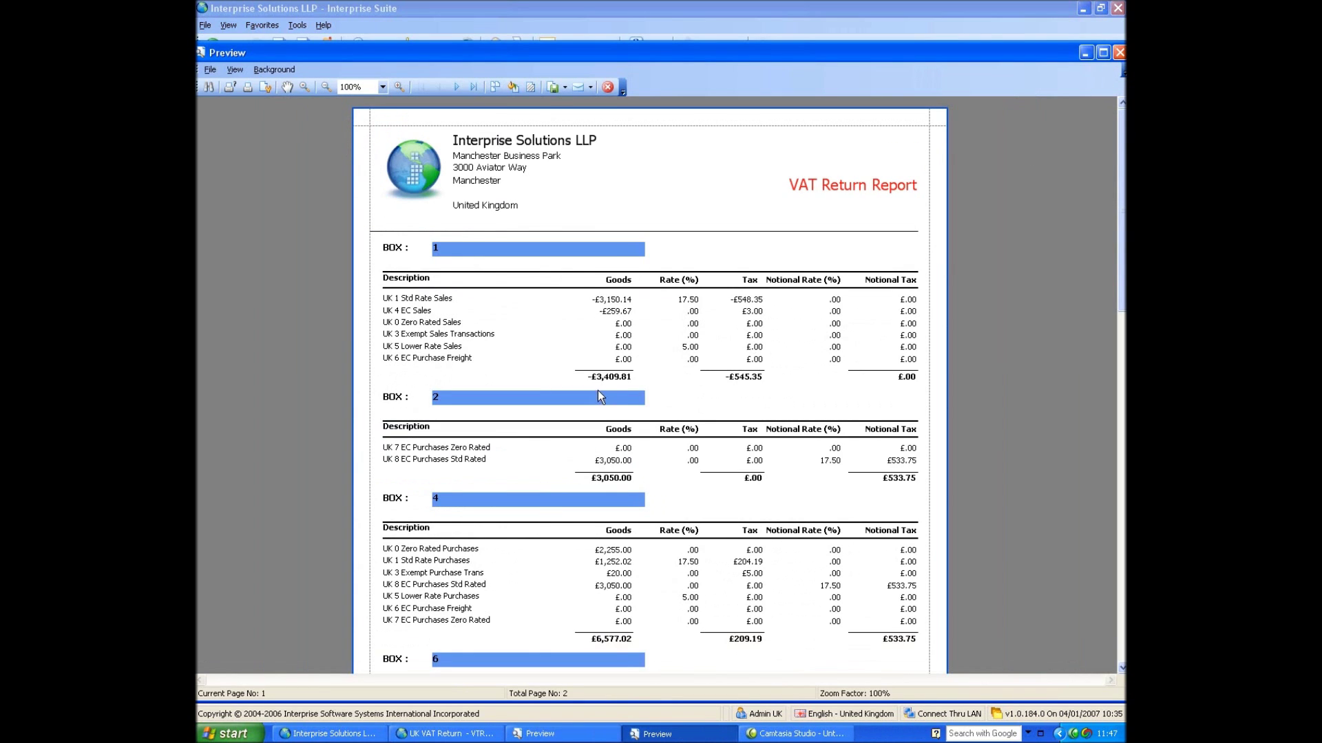
left_click(1119, 52)
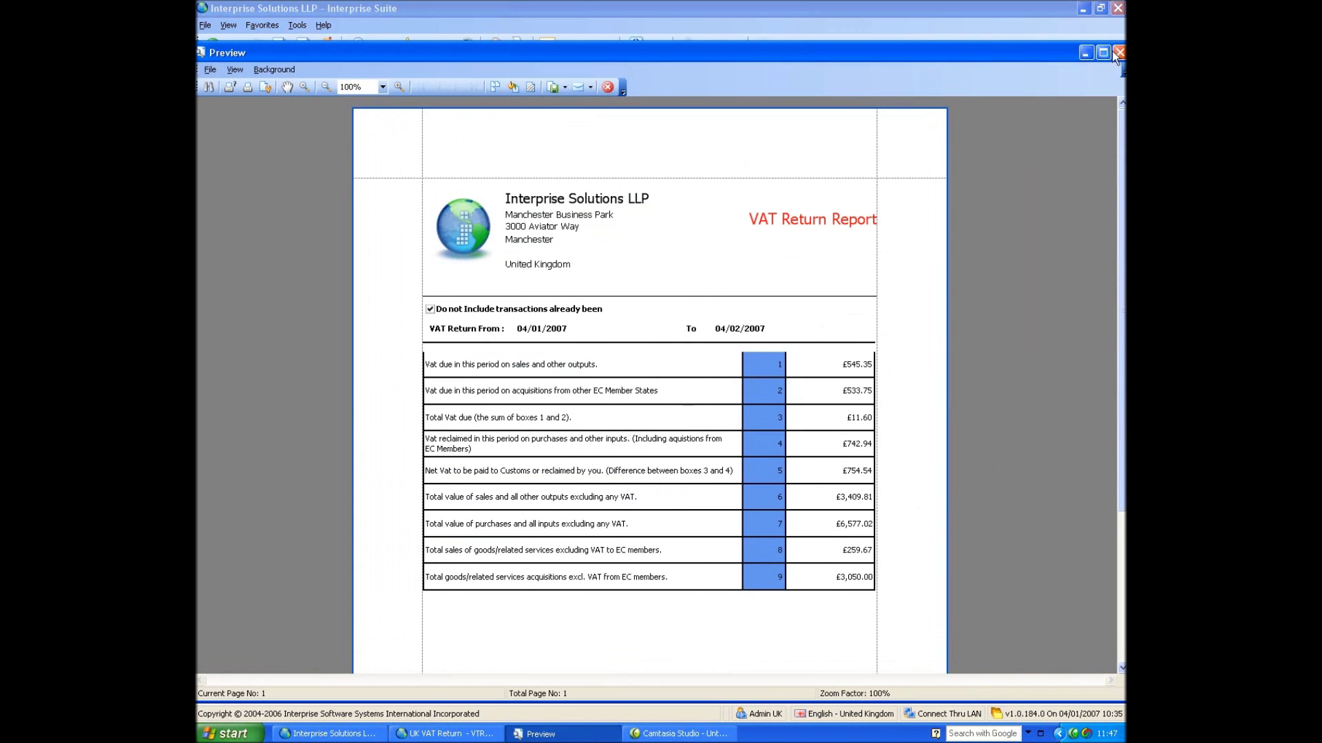
left_click(1119, 52)
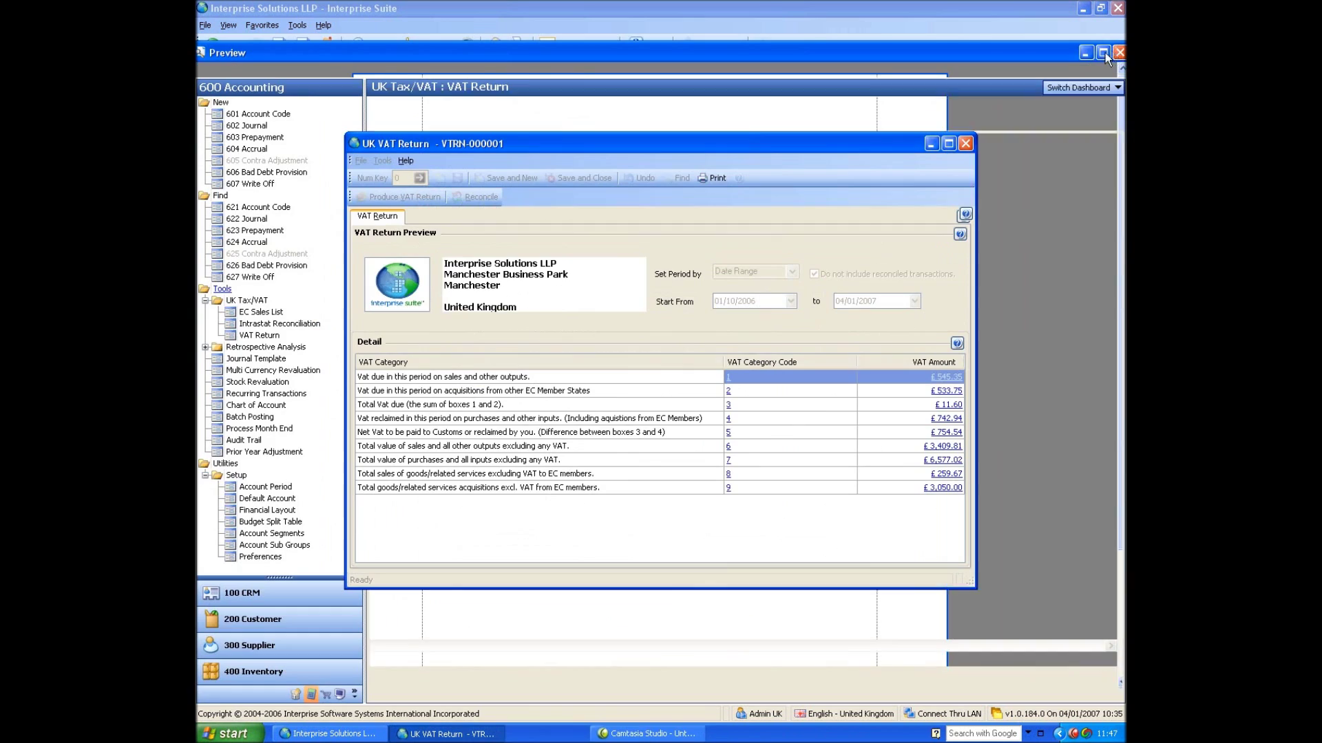
left_click(966, 144)
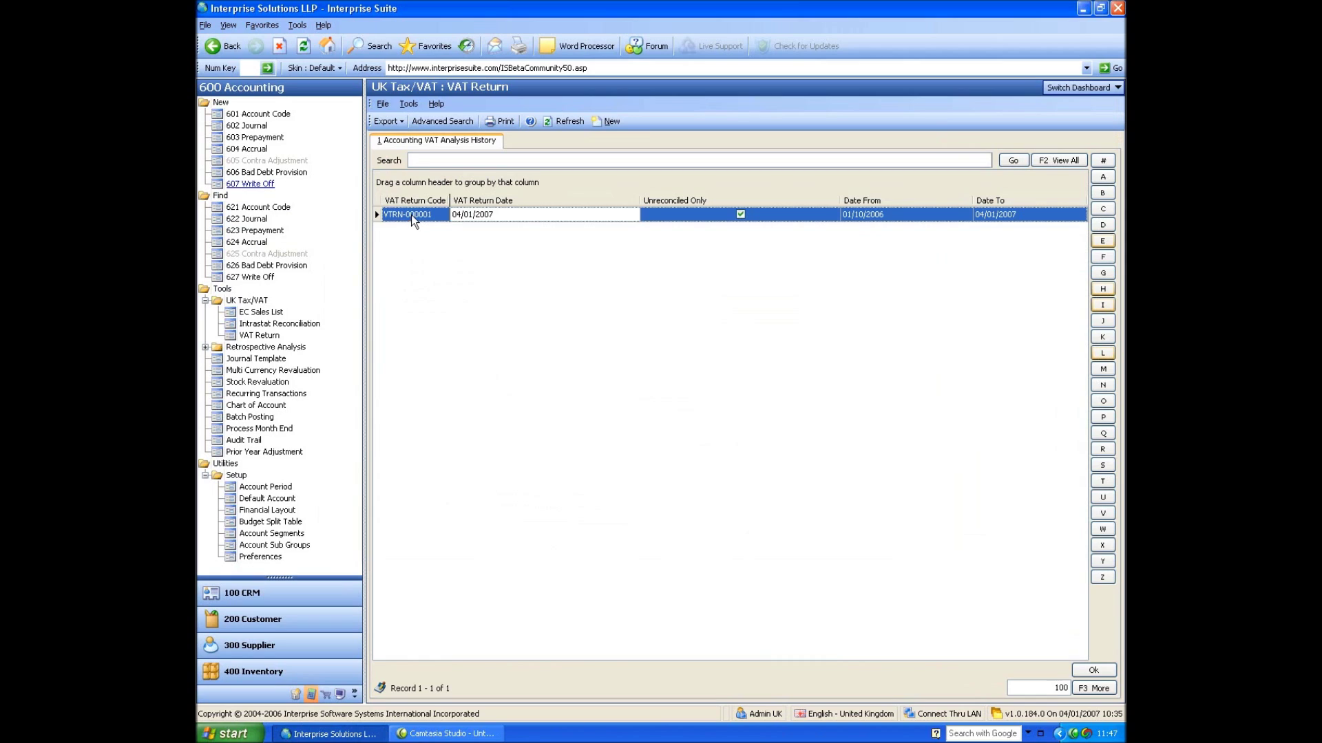
Step: Examine the tax type and tax code columns in a new journal and close it without saving
left_click(253, 127)
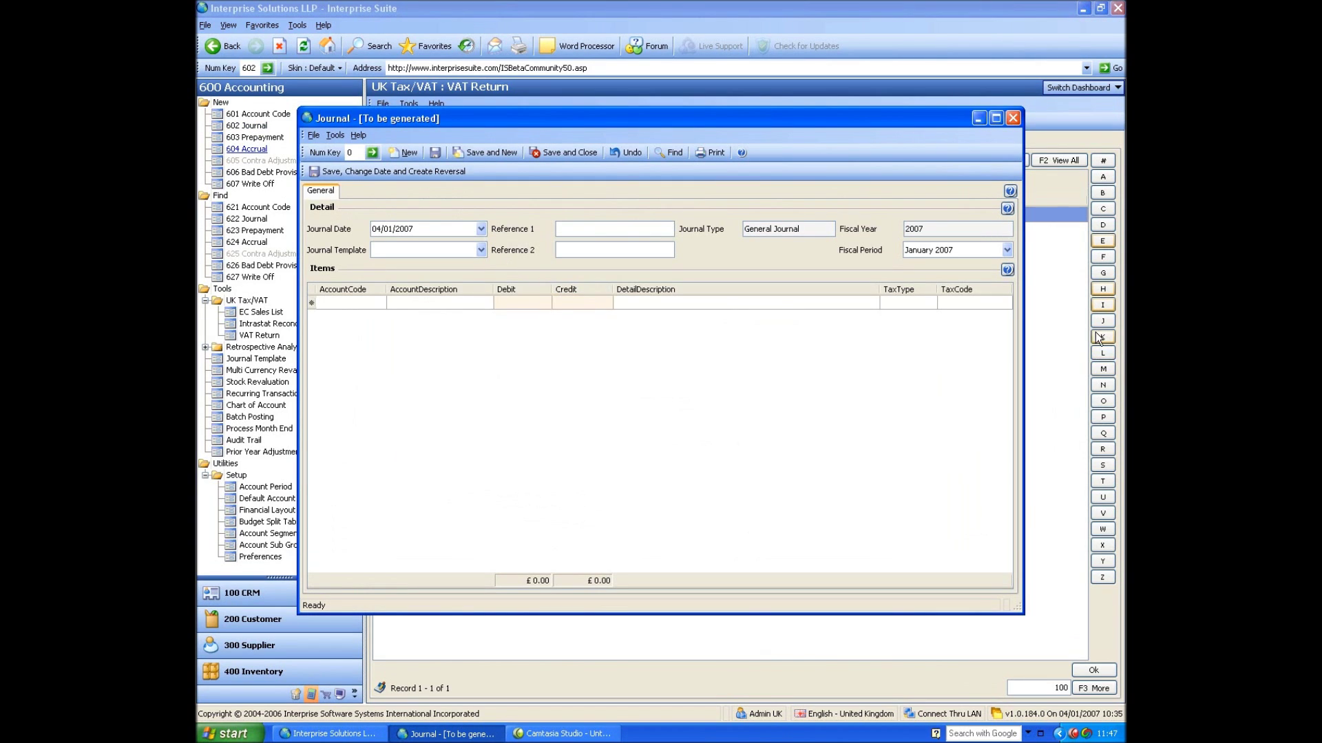
left_click(915, 303)
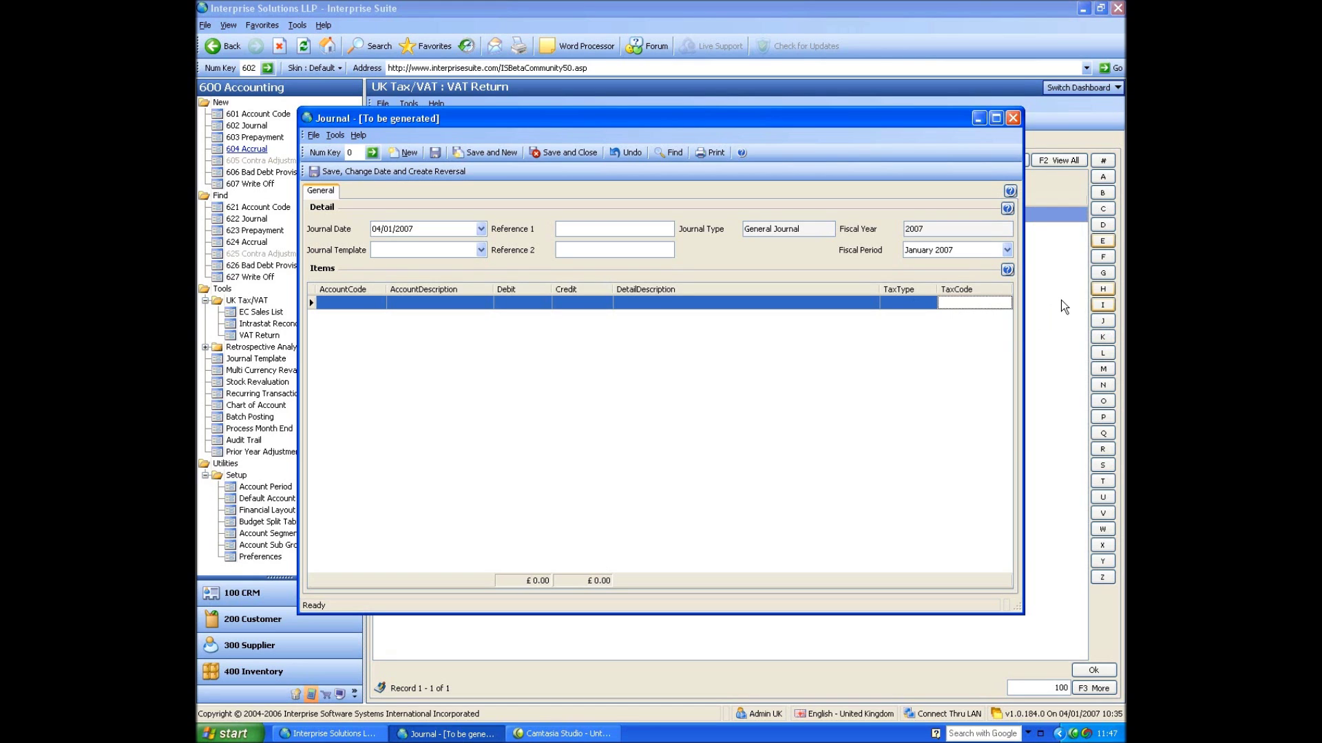
left_click(1014, 121)
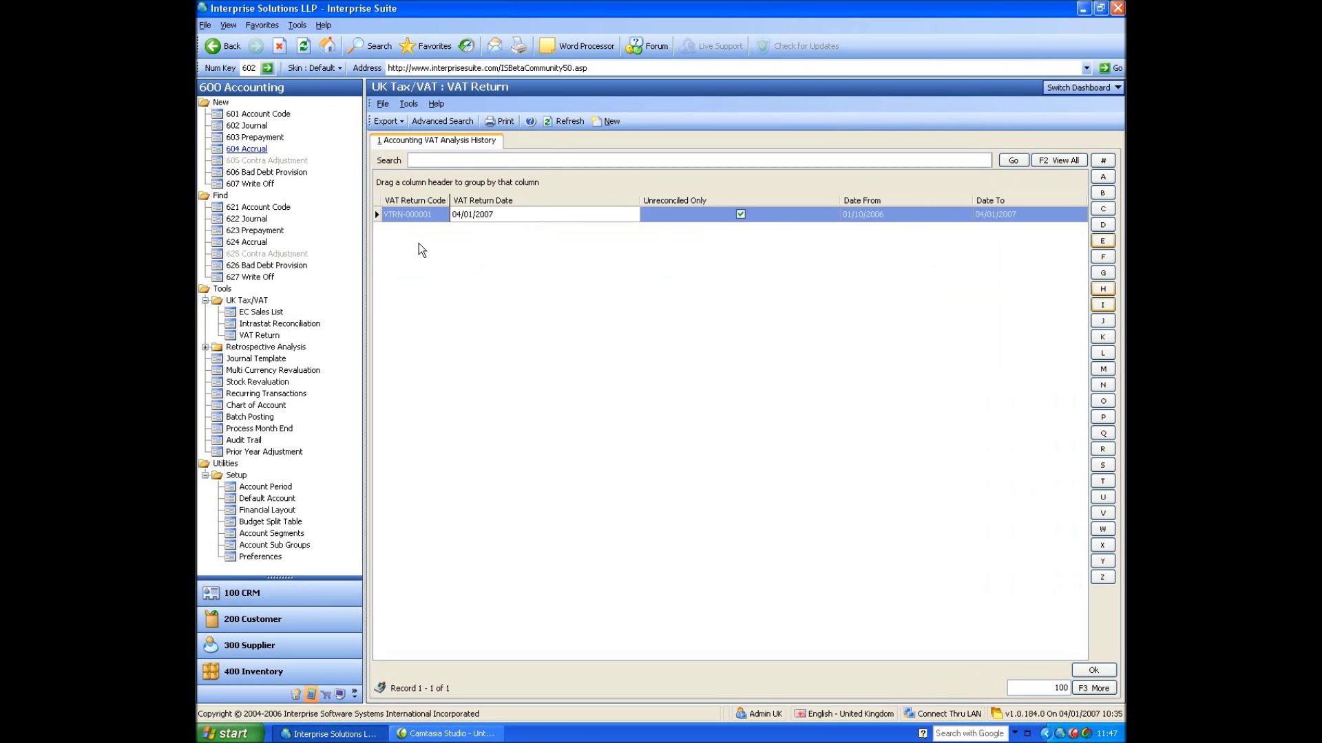
Step: Collapse the UK Tax/VAT group and view the aged debtors and creditors tools under Retrospective Analysis
left_click(205, 300)
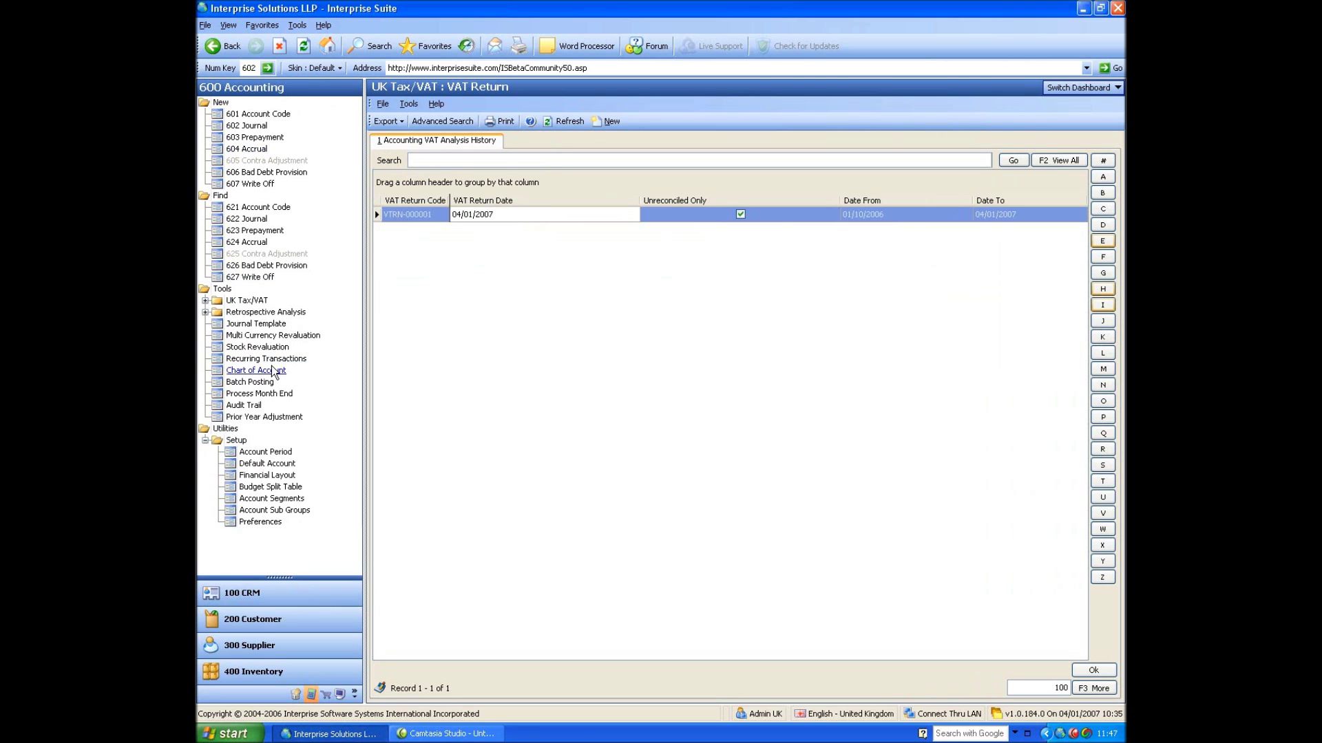
double_click(252, 313)
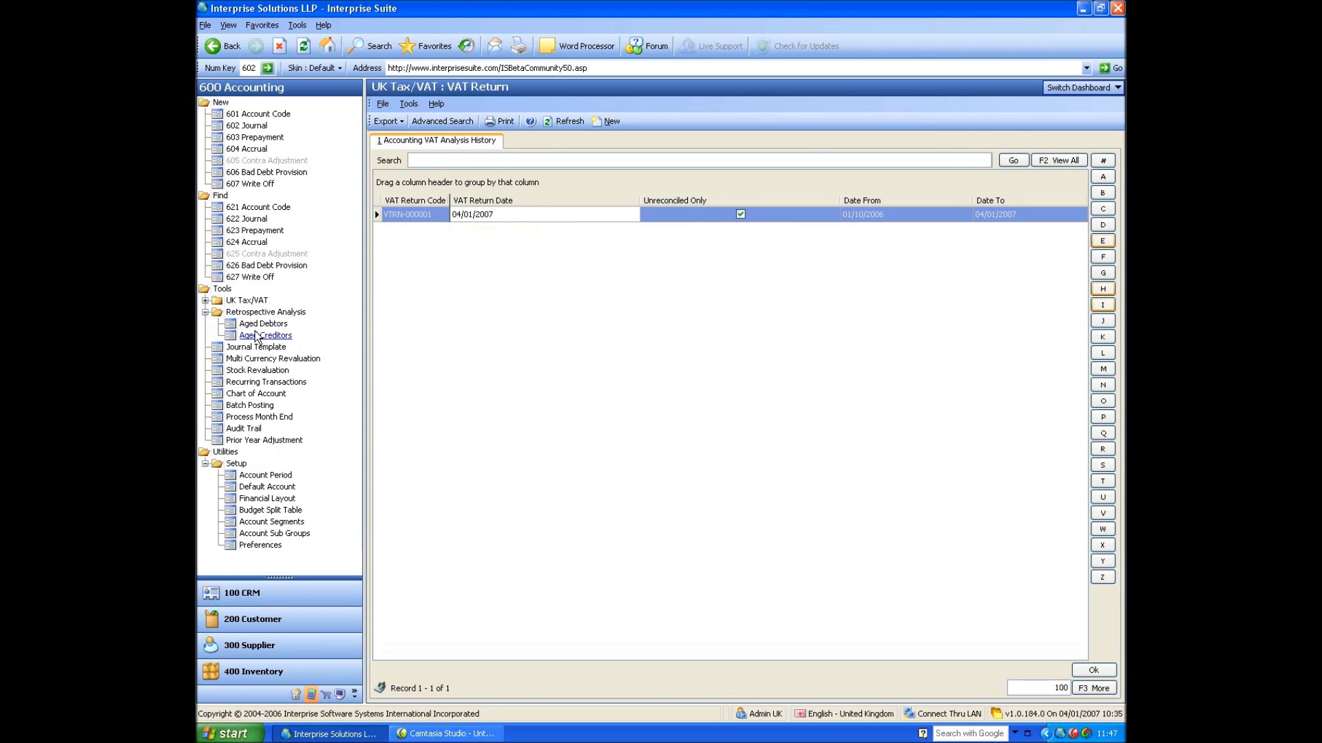
left_click(205, 312)
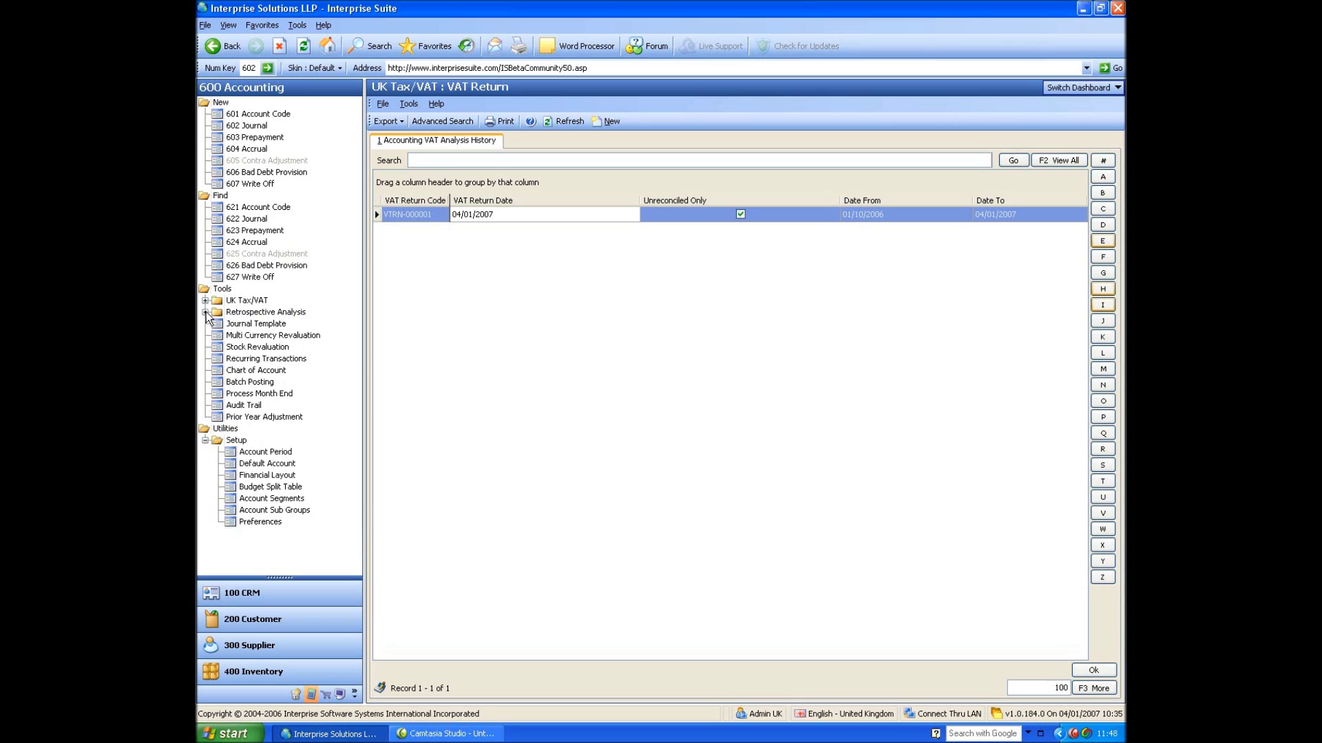
Step: Start a new multi-currency revaluation as of 30 November 2006 and load its transactions, excluding those ahead of November 2006
left_click(281, 337)
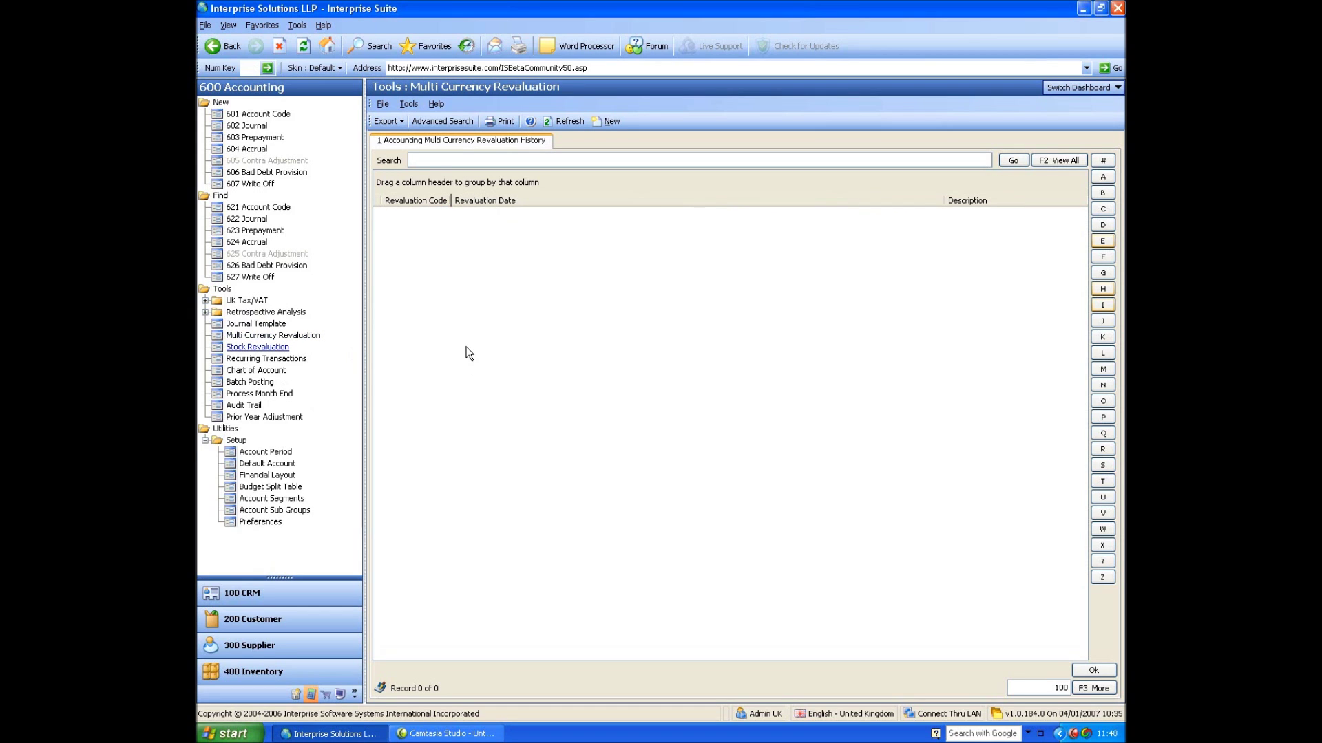
left_click(611, 122)
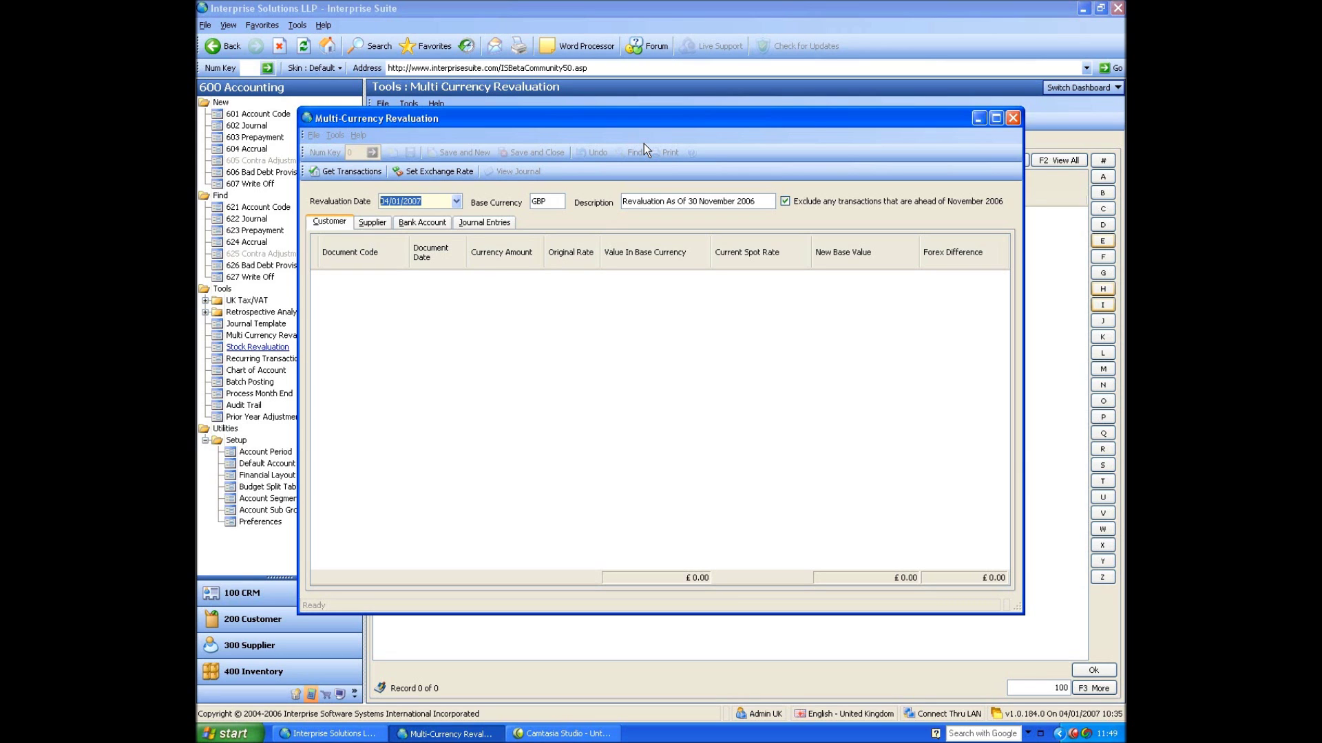
left_click_drag(618, 121, 672, 101)
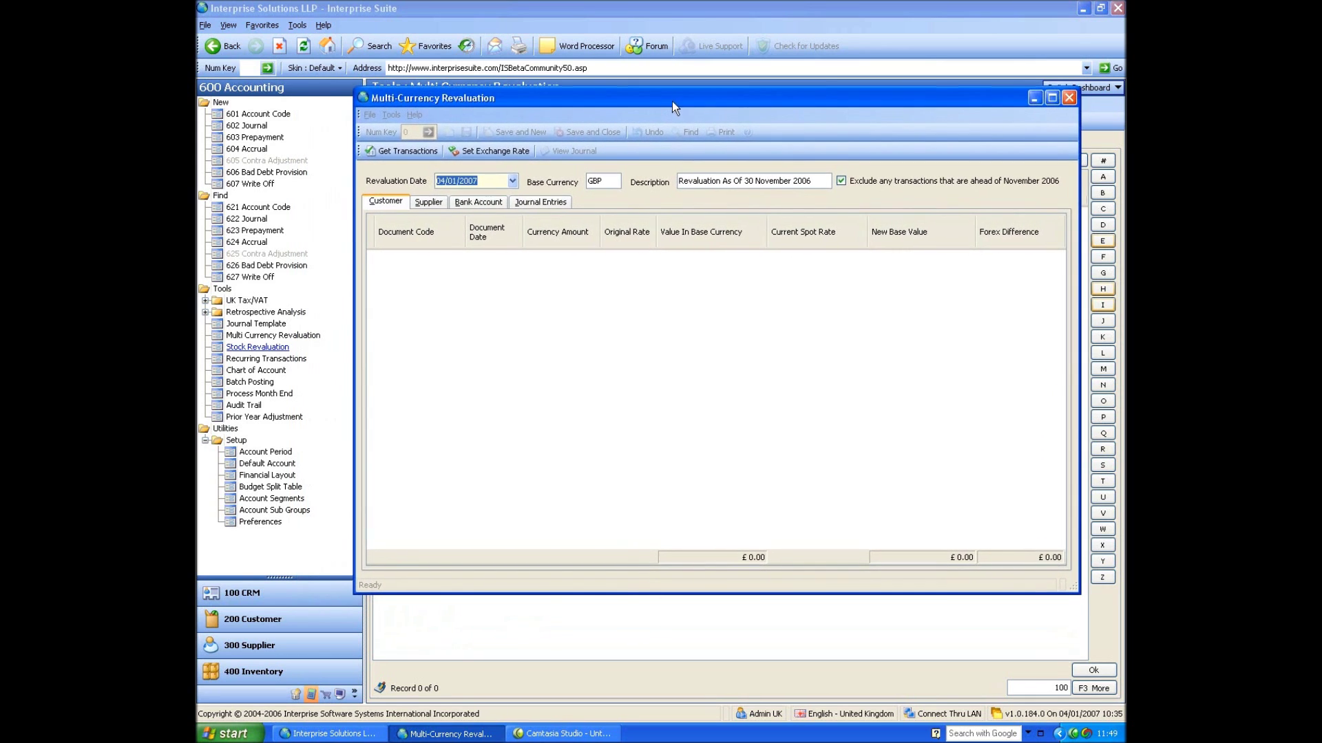
left_click(420, 150)
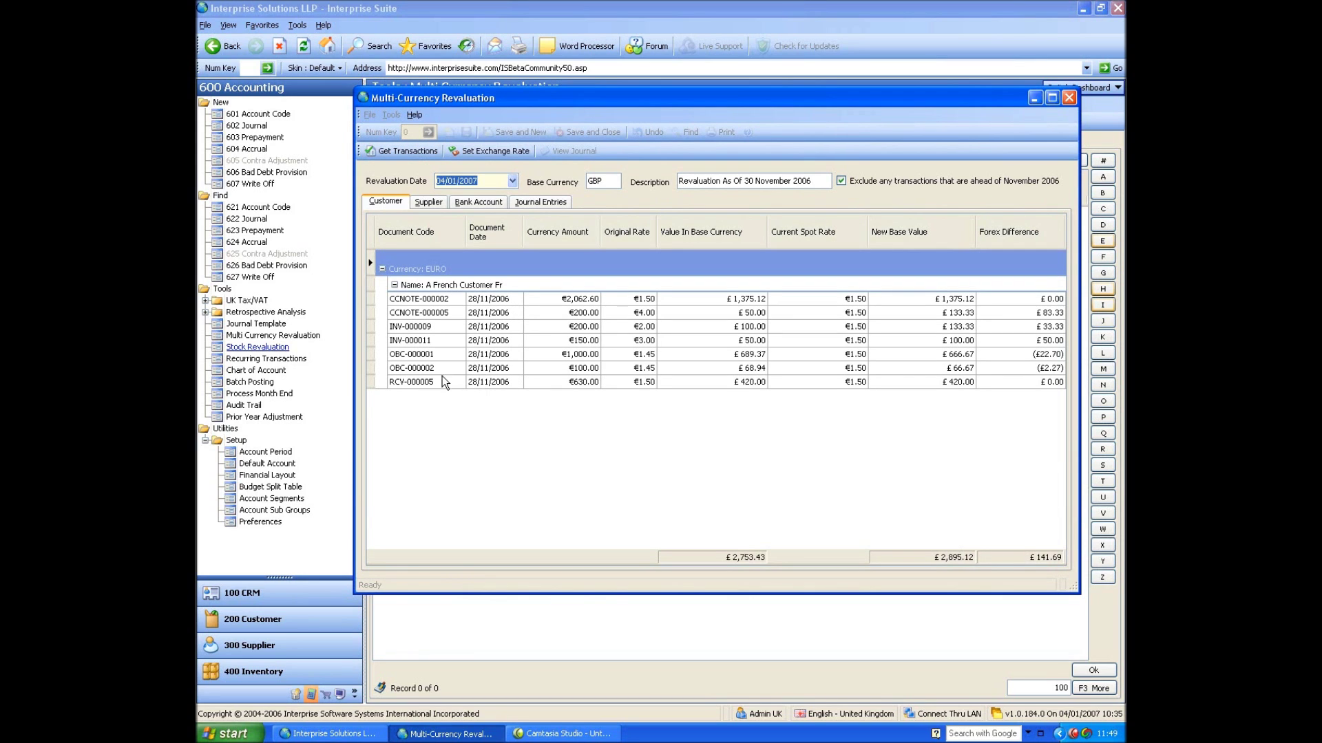
Step: Review the revalued customer, supplier and bank account transactions and their forex differences
left_click(432, 340)
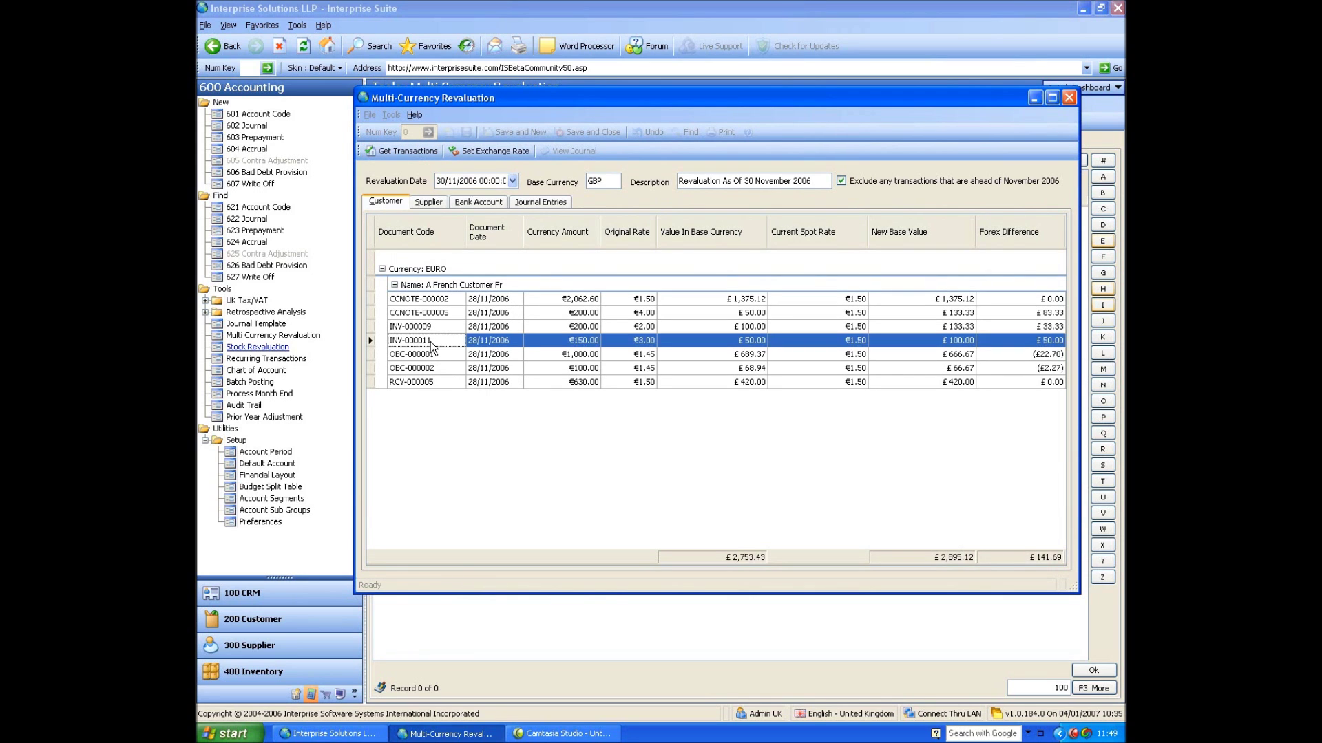
left_click(580, 342)
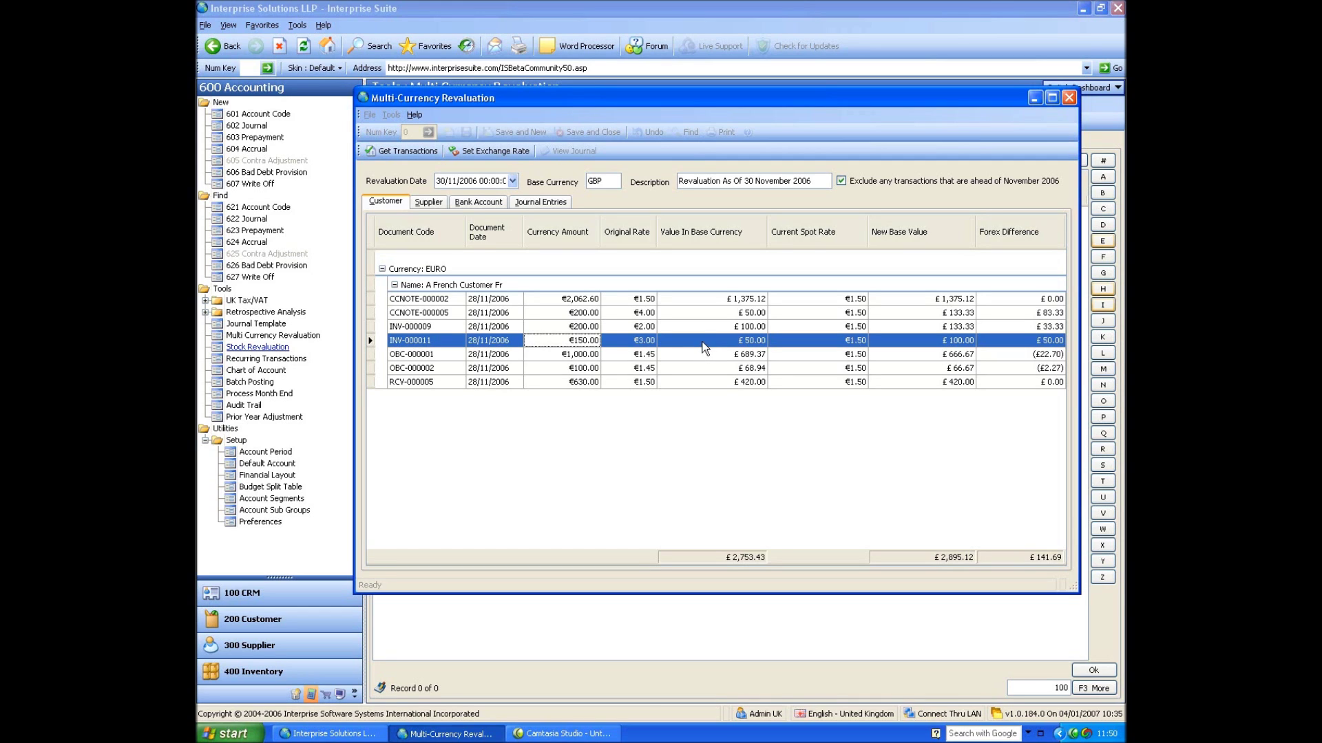
left_click(433, 203)
left_click(387, 202)
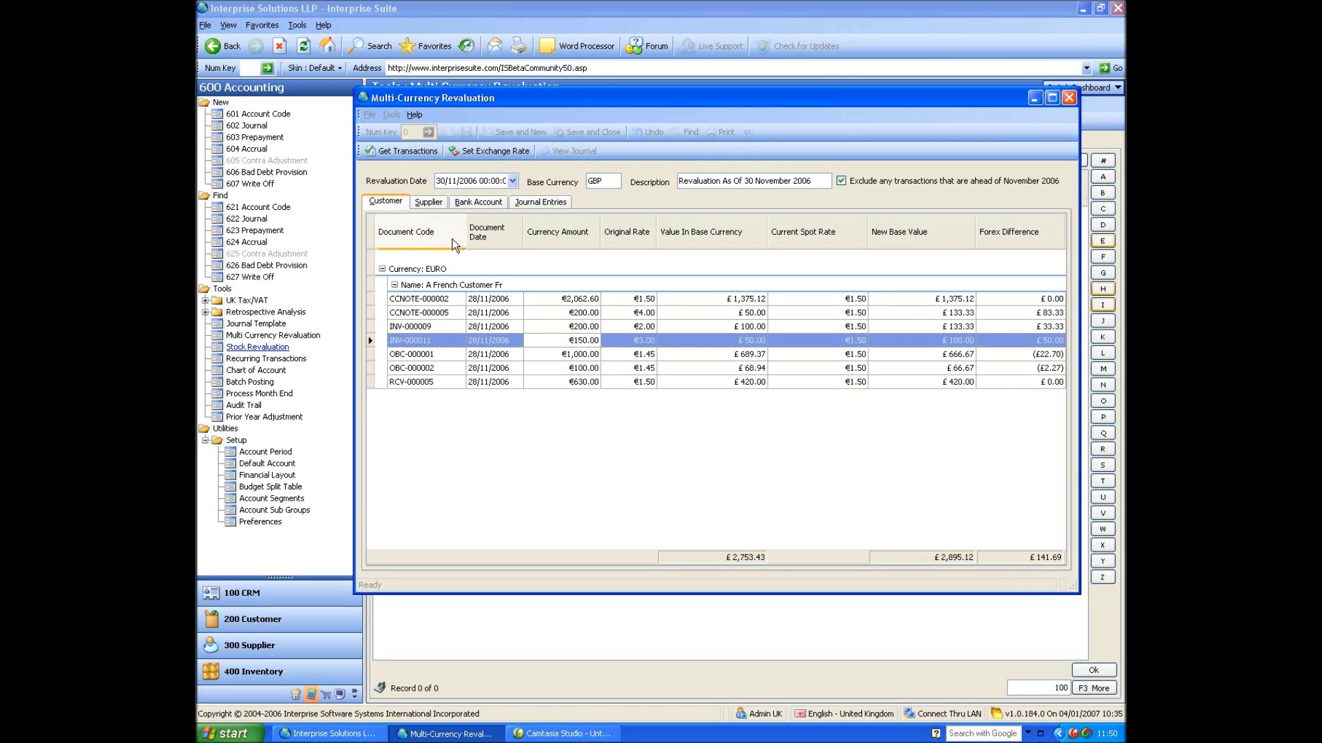
left_click(428, 202)
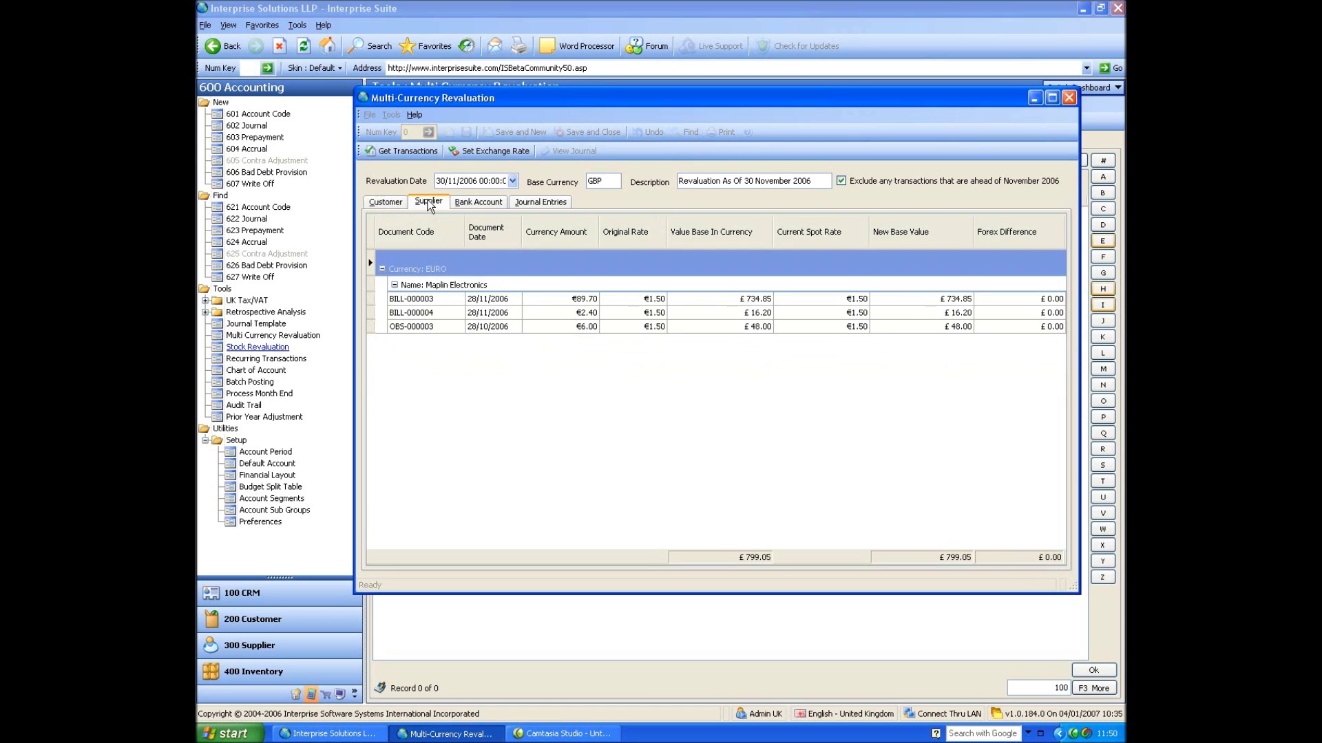
left_click(481, 202)
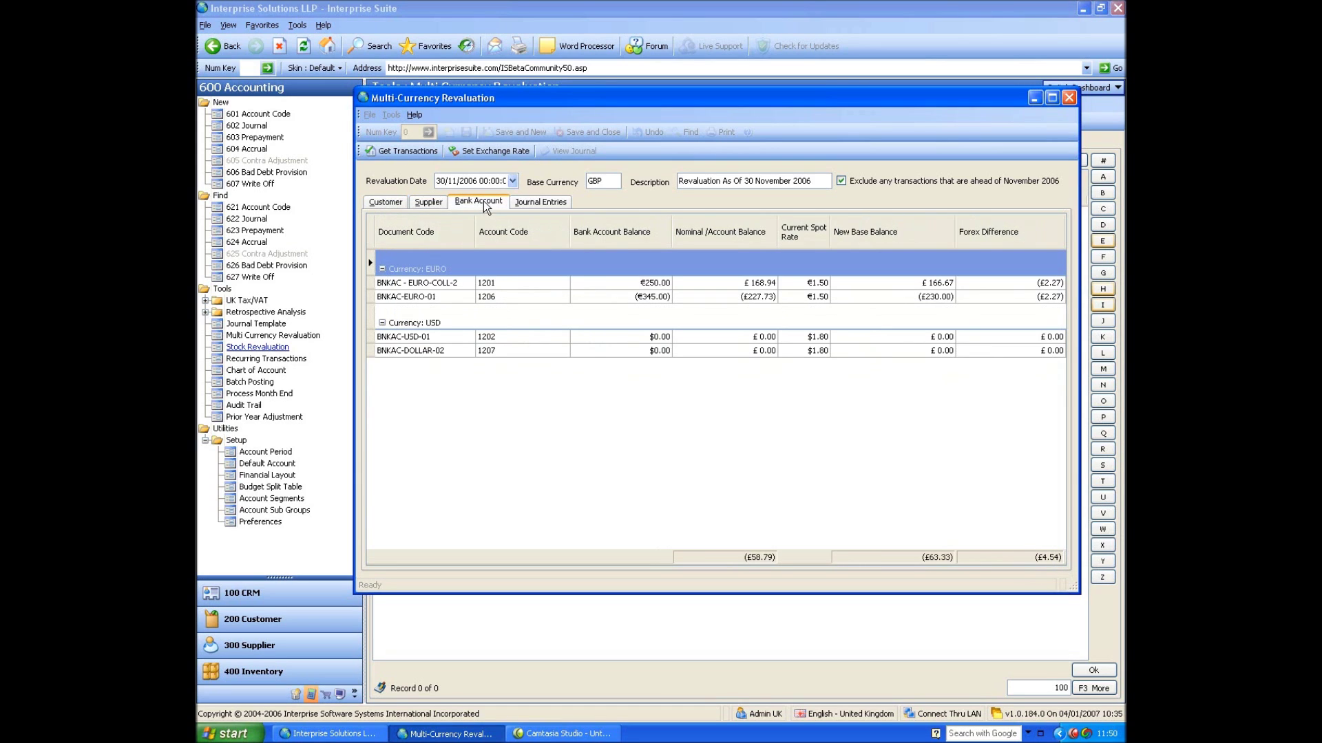
Step: Examine the proposed journal entries, including the customer currency credit and the accrued foreign currency debit
left_click(540, 202)
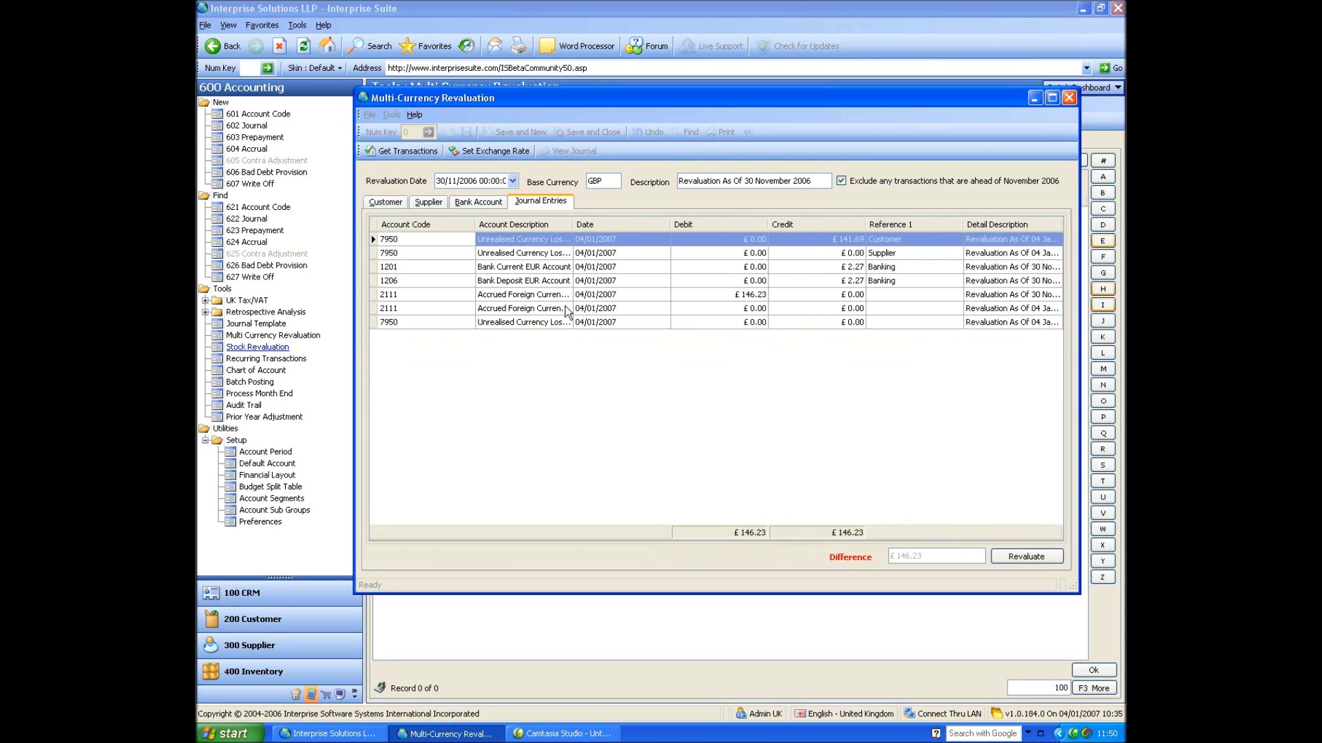
left_click(833, 241)
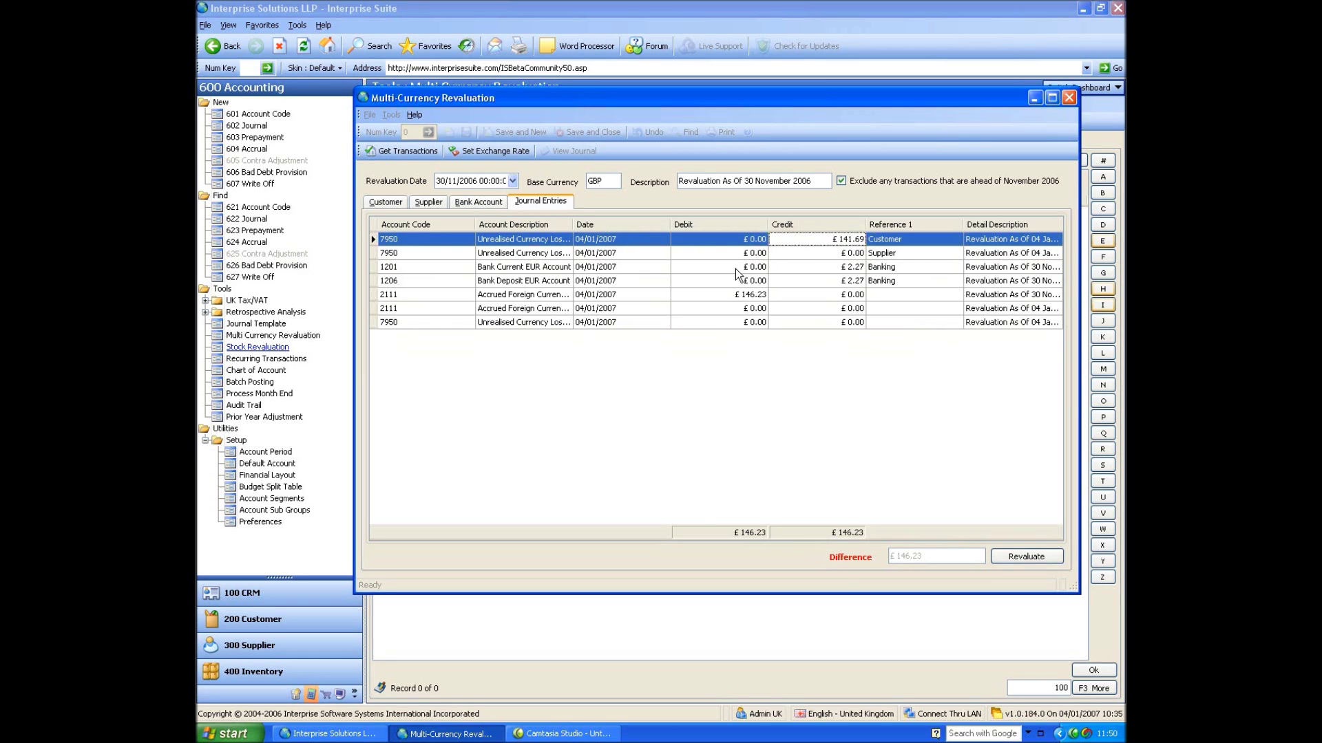
left_click(749, 296)
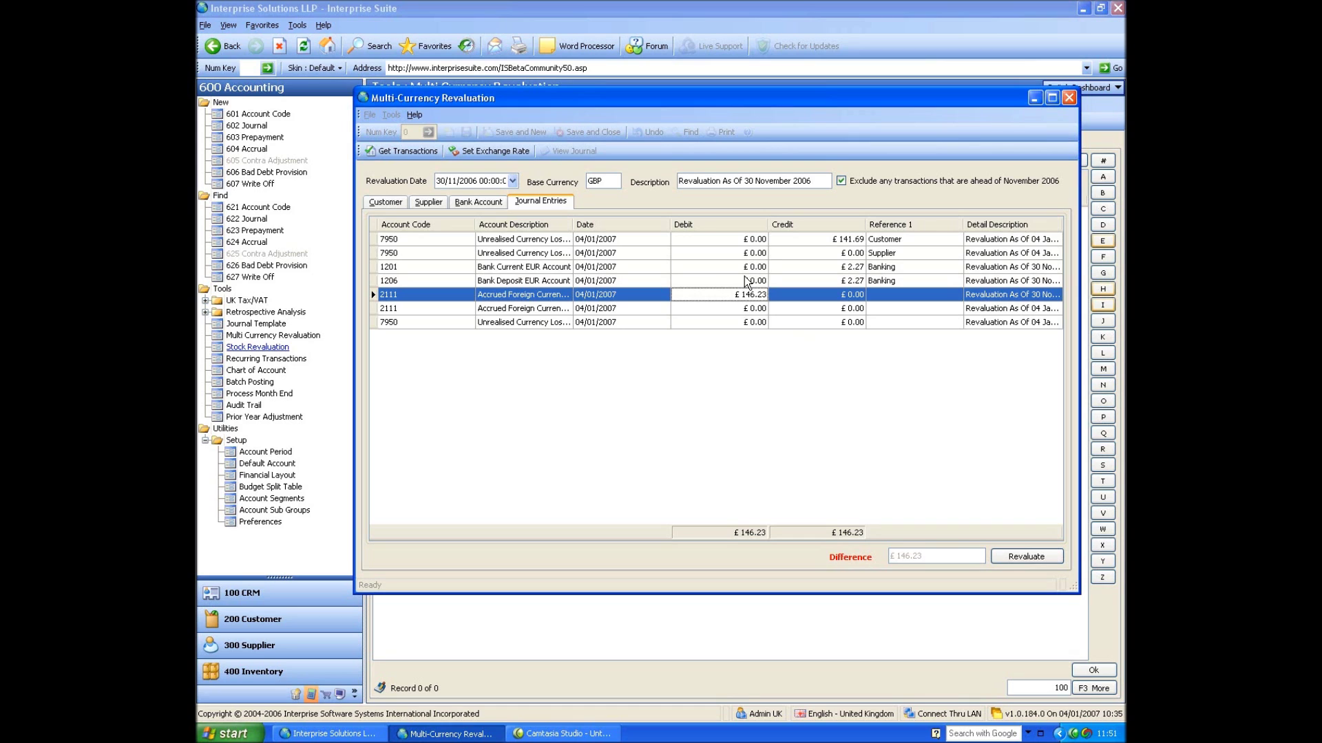
Step: Post the multi-currency revaluation and close the revaluation history report previews
left_click(1015, 563)
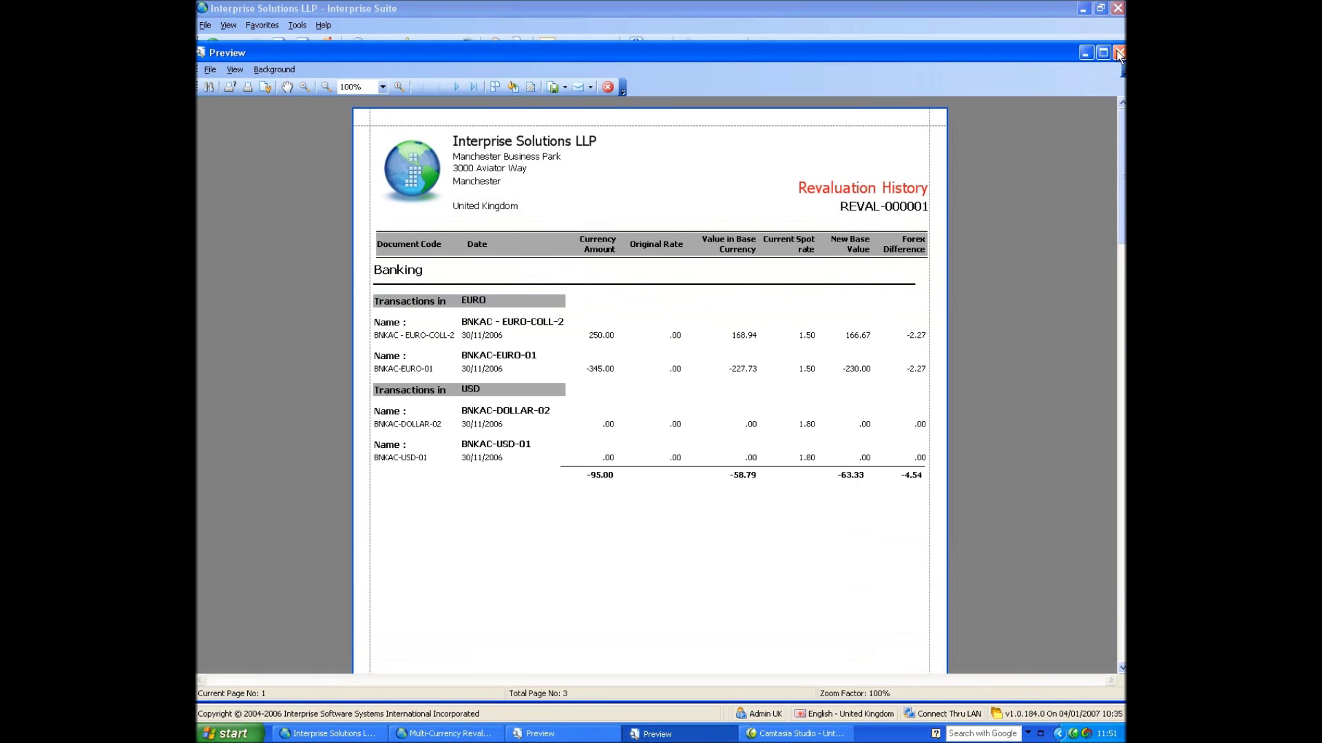
left_click(1119, 52)
left_click(1118, 53)
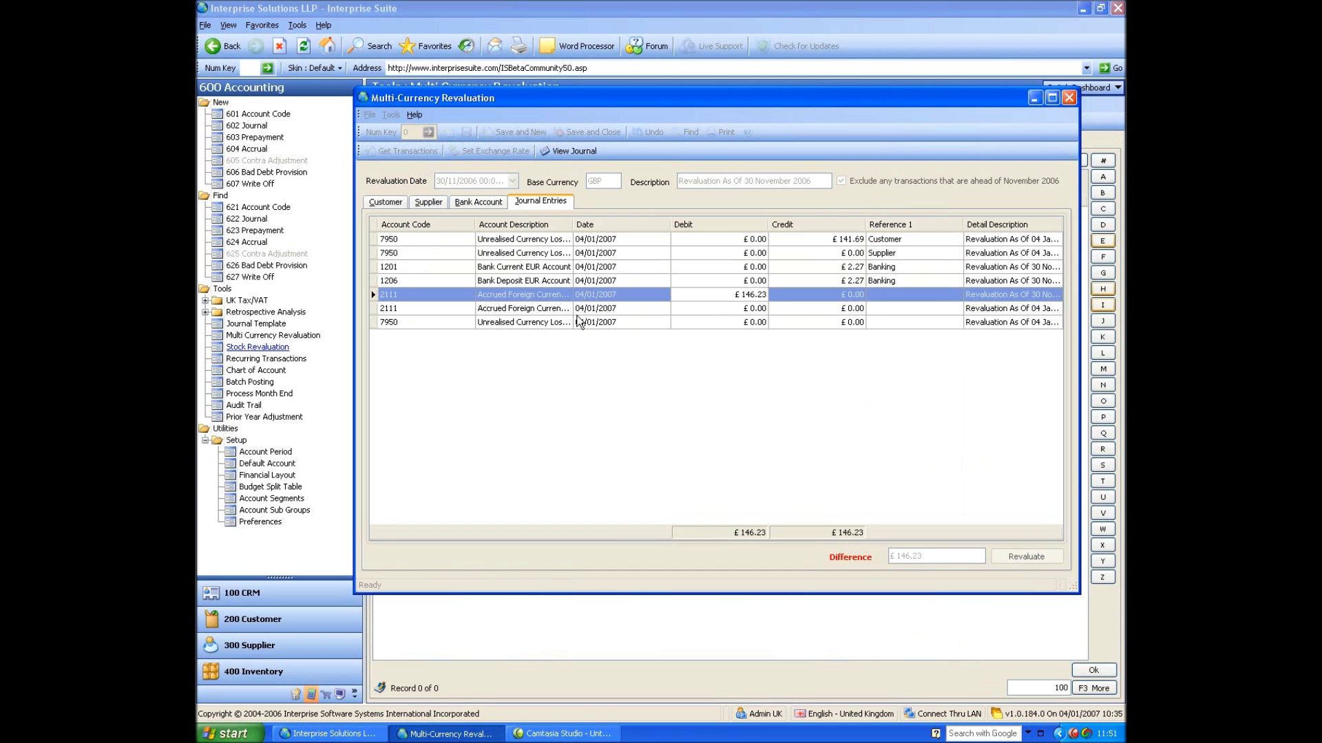
Step: Close the posted revaluation, reload the multi-currency revaluation history and start another new revaluation
left_click(1069, 97)
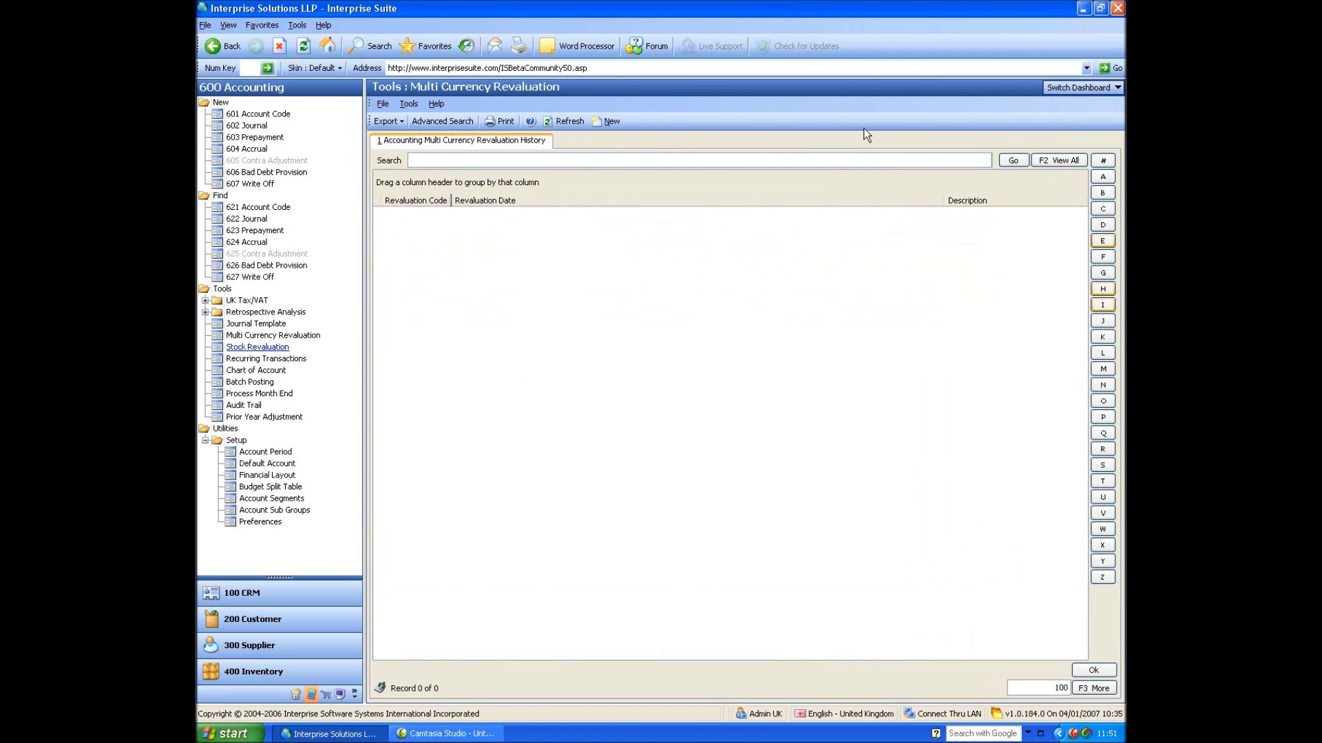
left_click(270, 337)
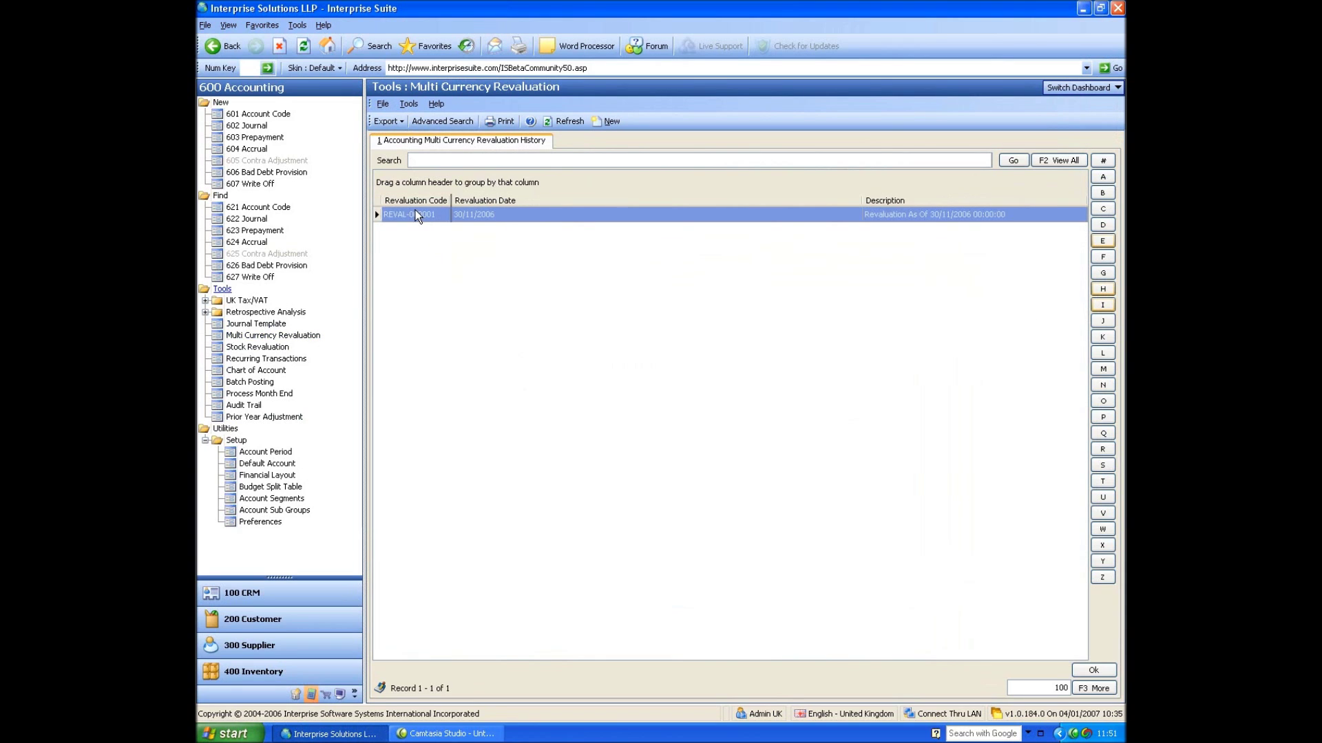
left_click(607, 121)
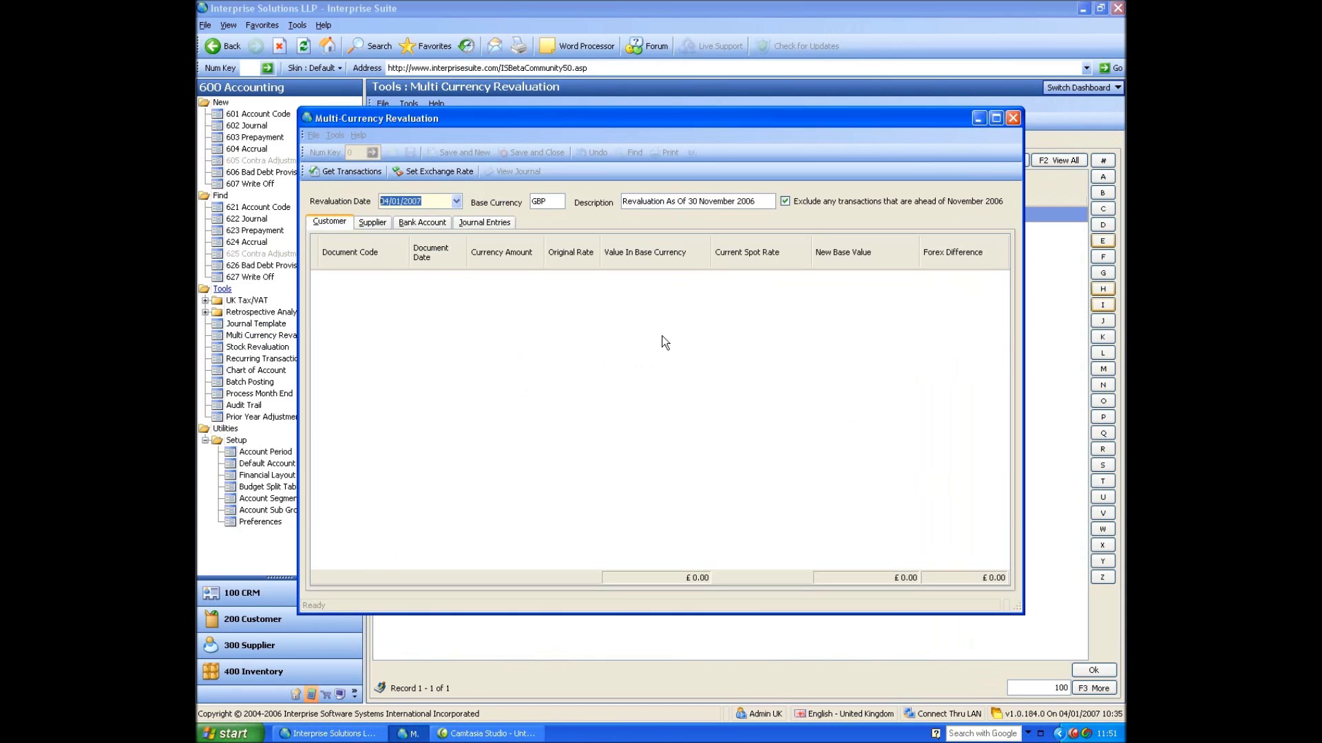
Step: Find the Euro in the currency list and set its exchange rate to 1.7
left_click(409, 175)
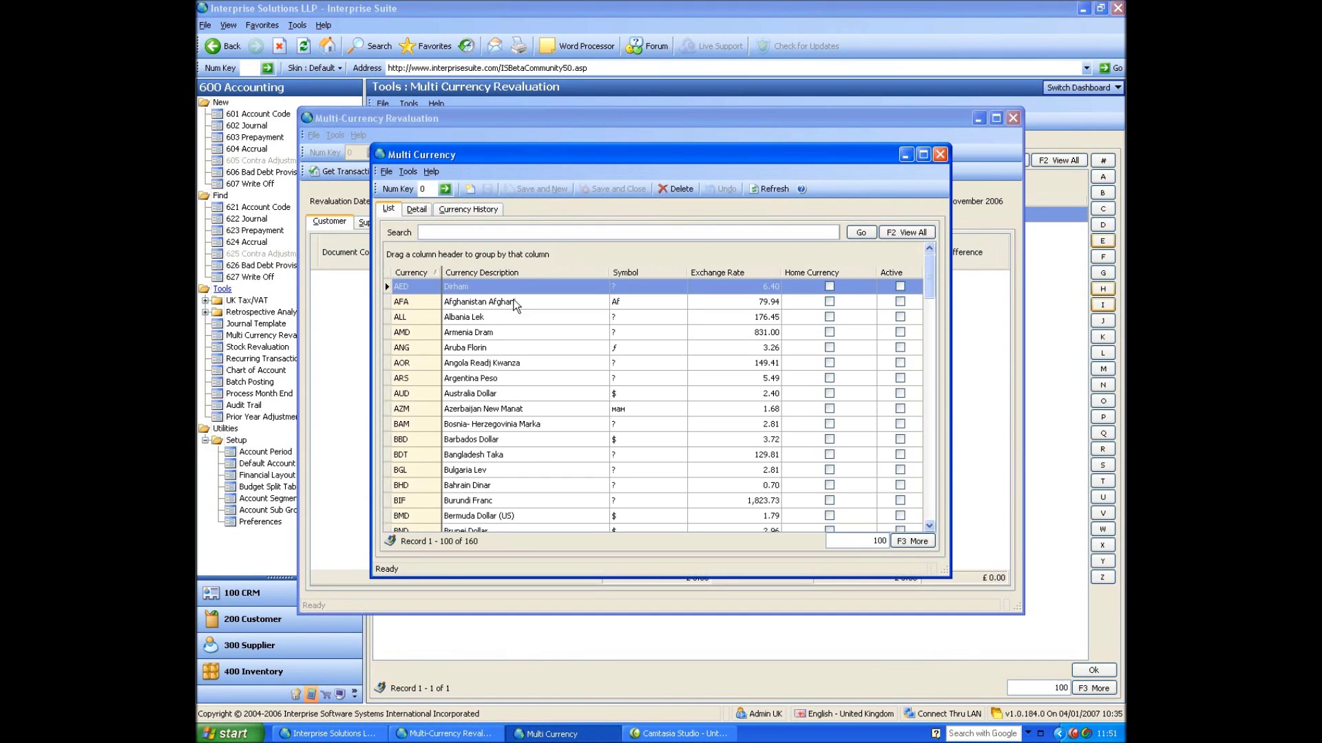
type("euro")
key("Return")
left_click(627, 296)
type("1.6")
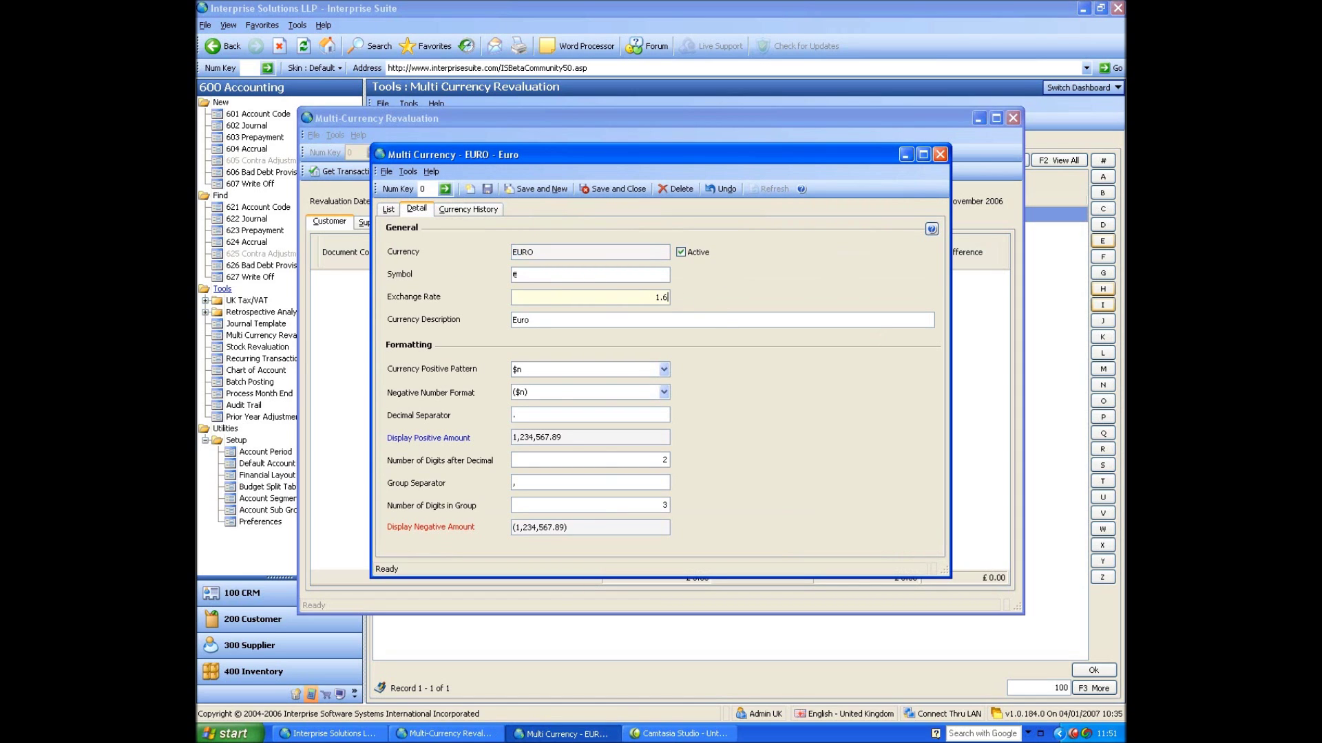
key("Tab")
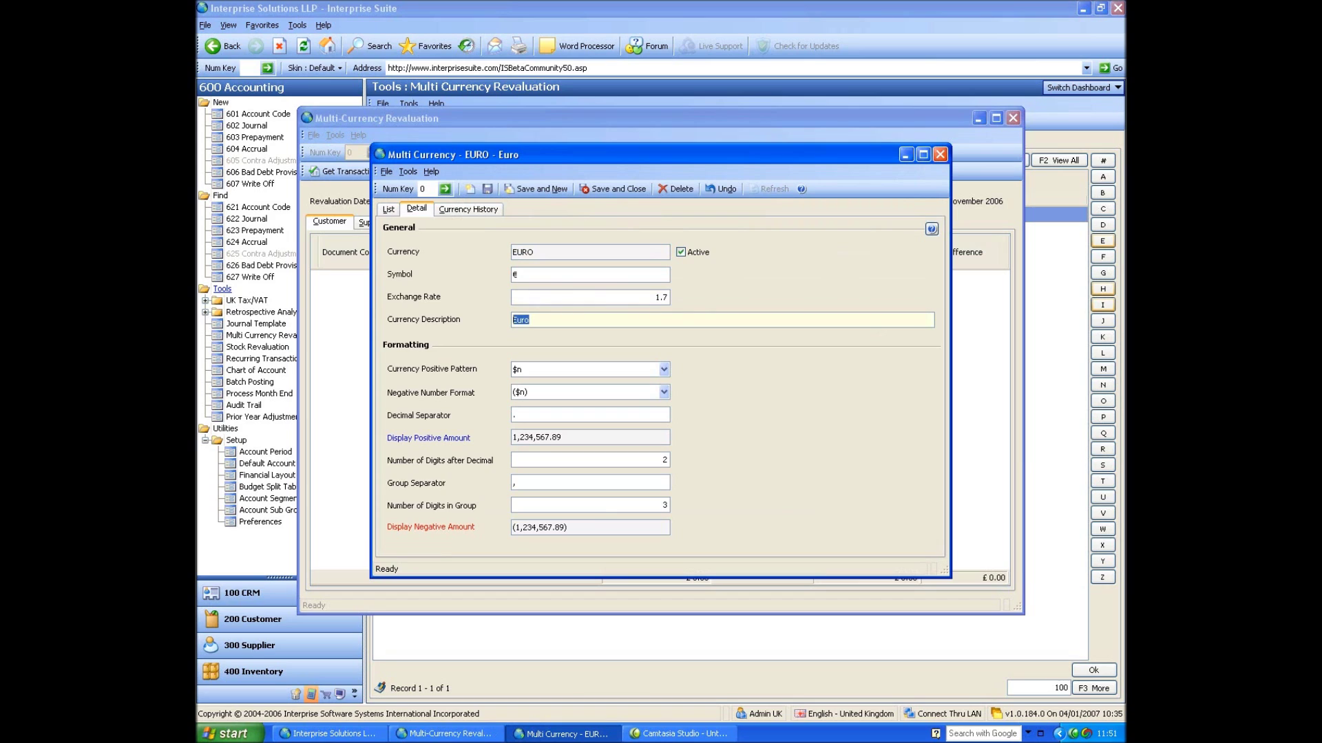
Step: Check the Euro's exchange rate history, and return to the revaluation to load its transactions
left_click(496, 209)
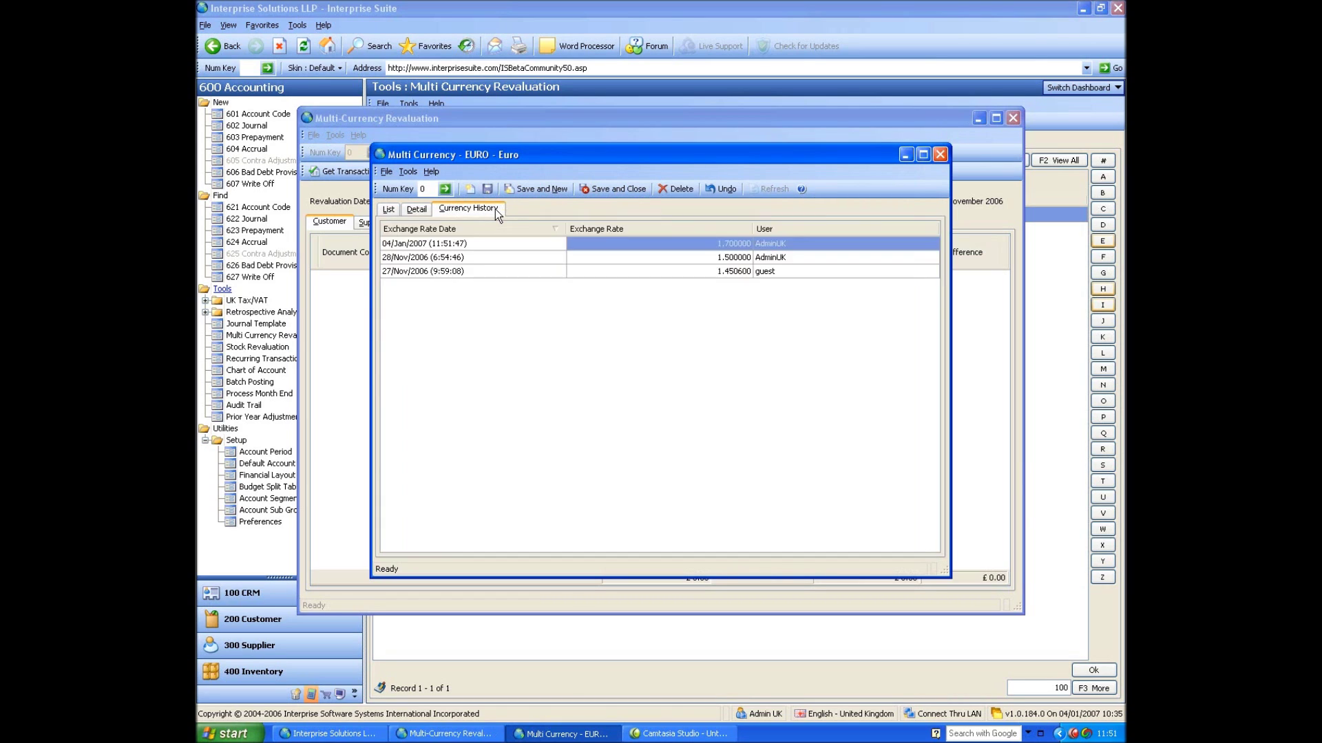
left_click(389, 209)
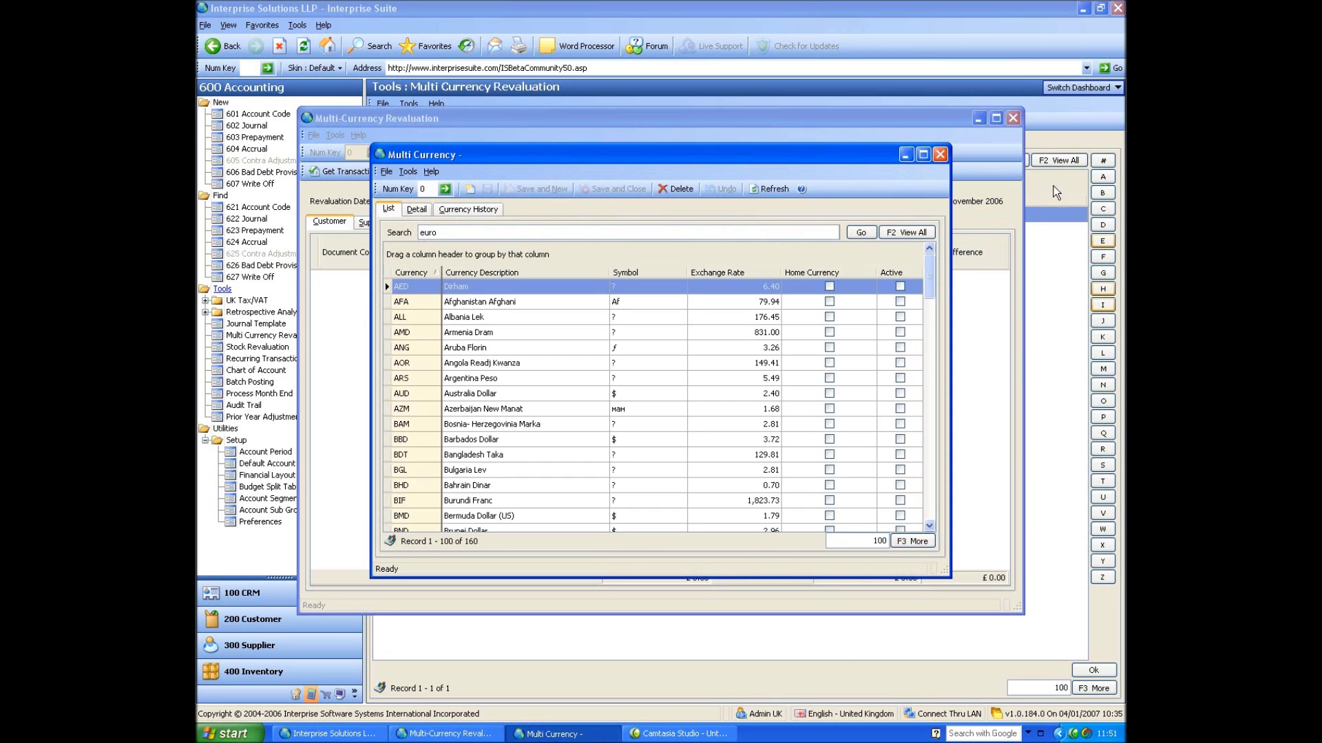
left_click(938, 156)
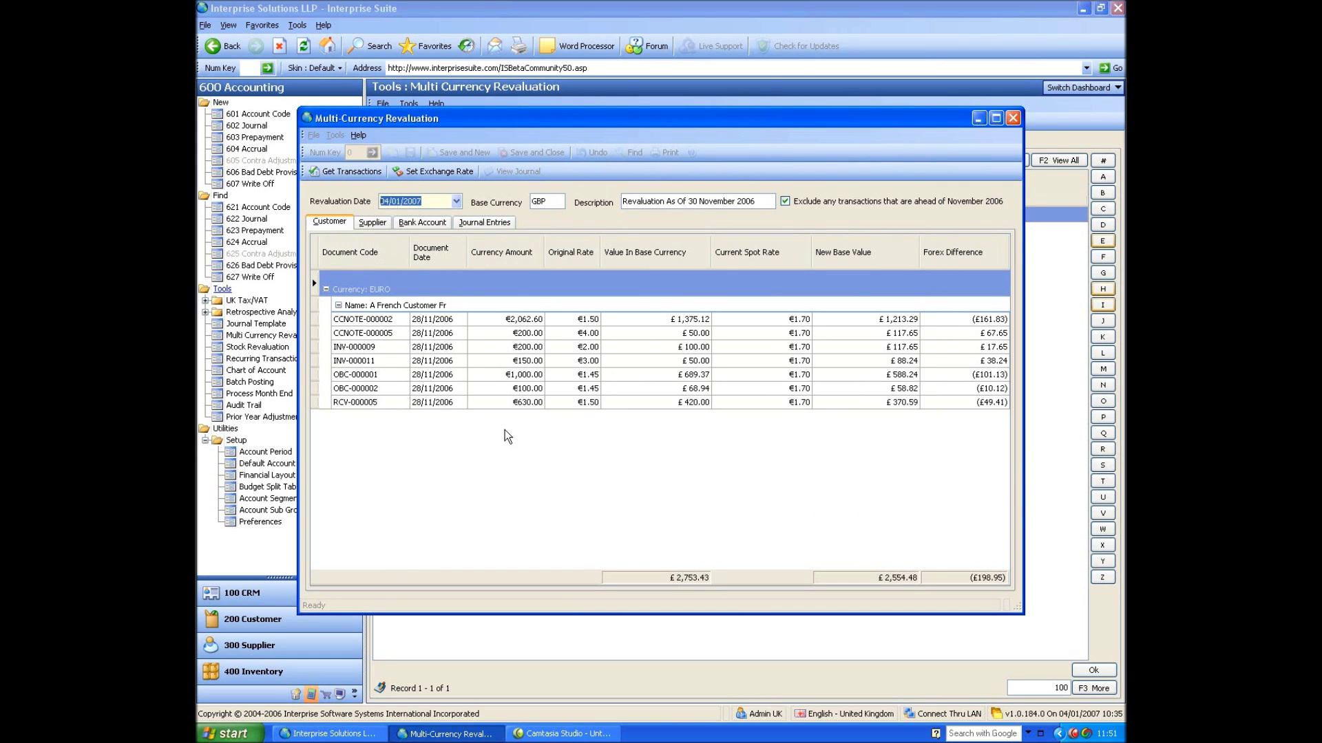
Step: Examine the French customer's €150.00 invoice, comparing its original base value with its new base value
left_click(427, 363)
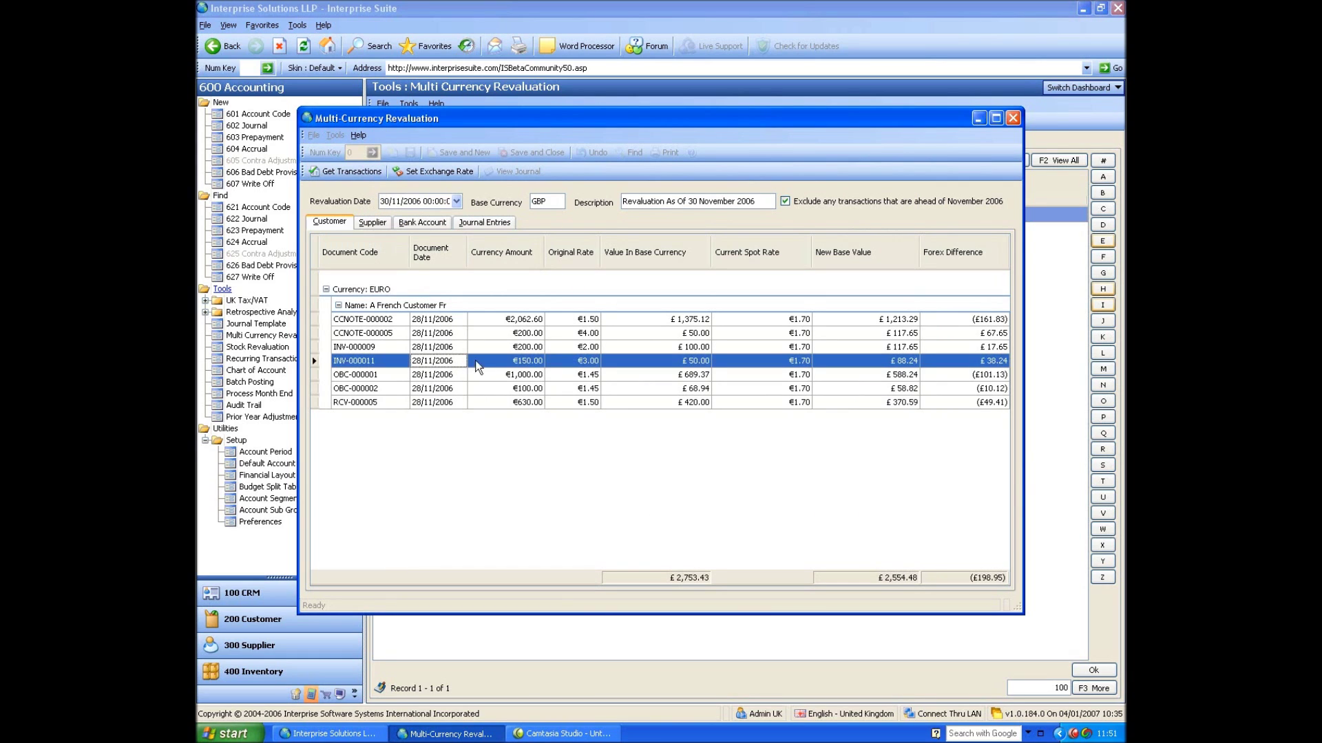
left_click(699, 363)
left_click(912, 364)
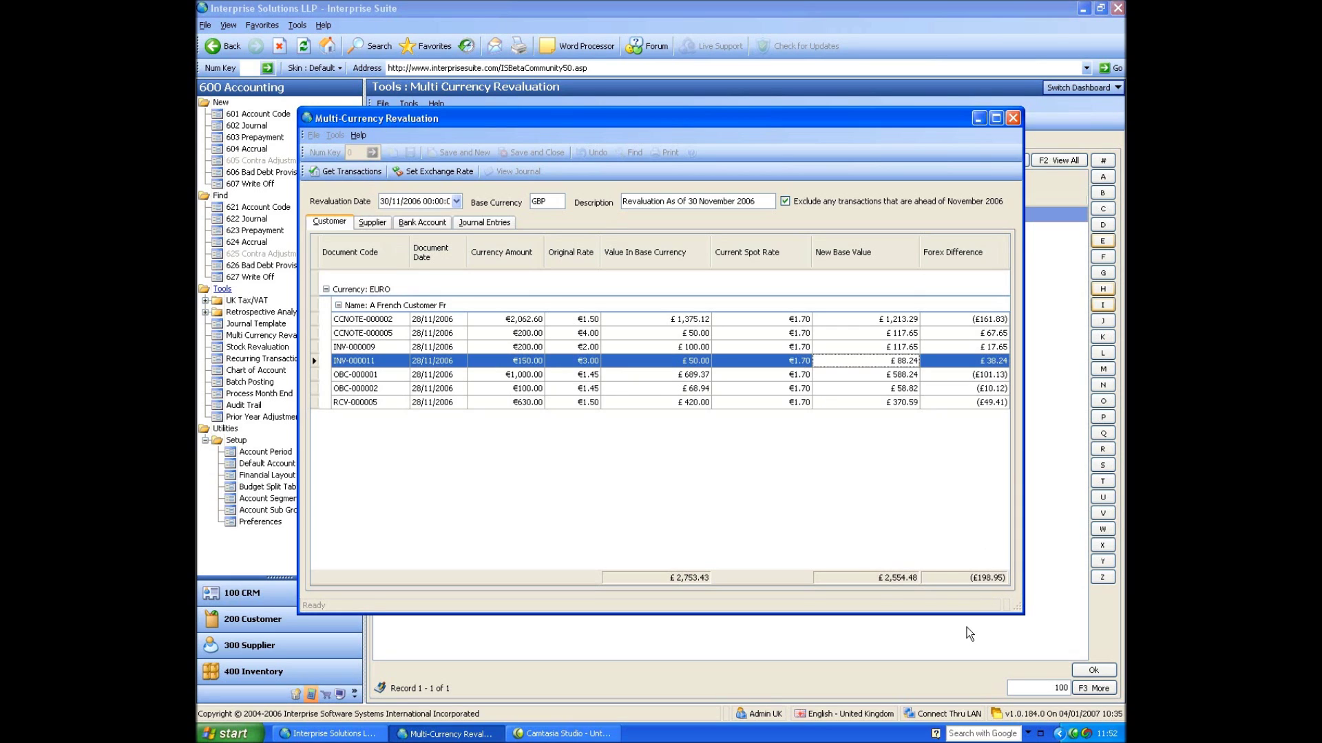
Step: Review the proposed journal entries, including the accrued foreign currency reversal and new accrual, and close the revaluation without posting
left_click(467, 223)
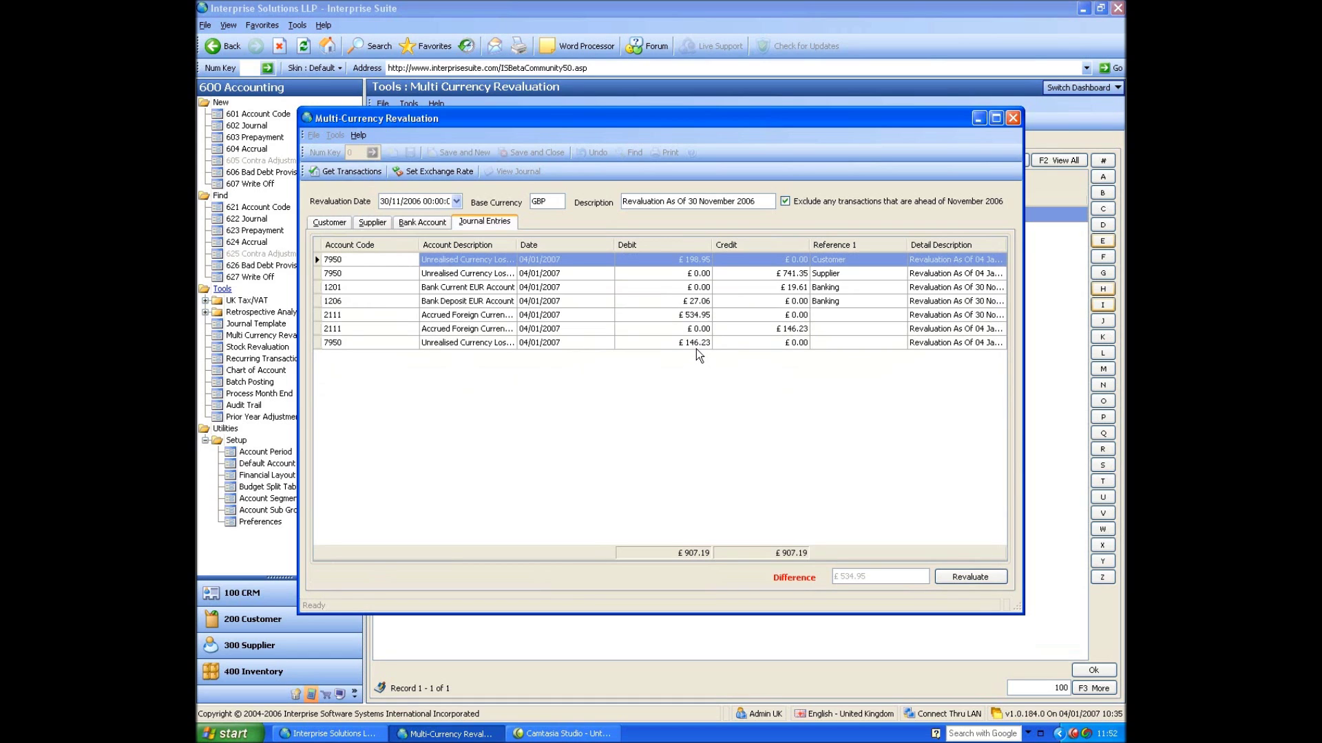
left_click(493, 334)
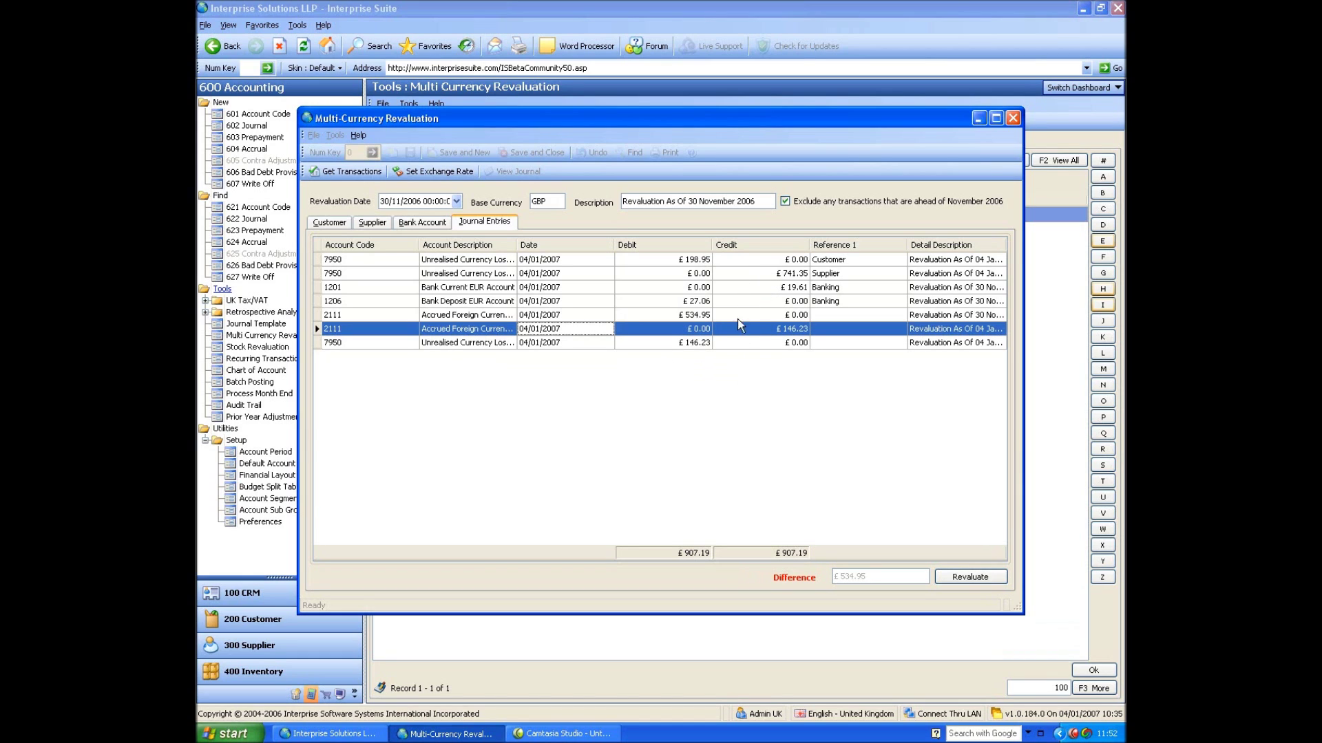
left_click(694, 317)
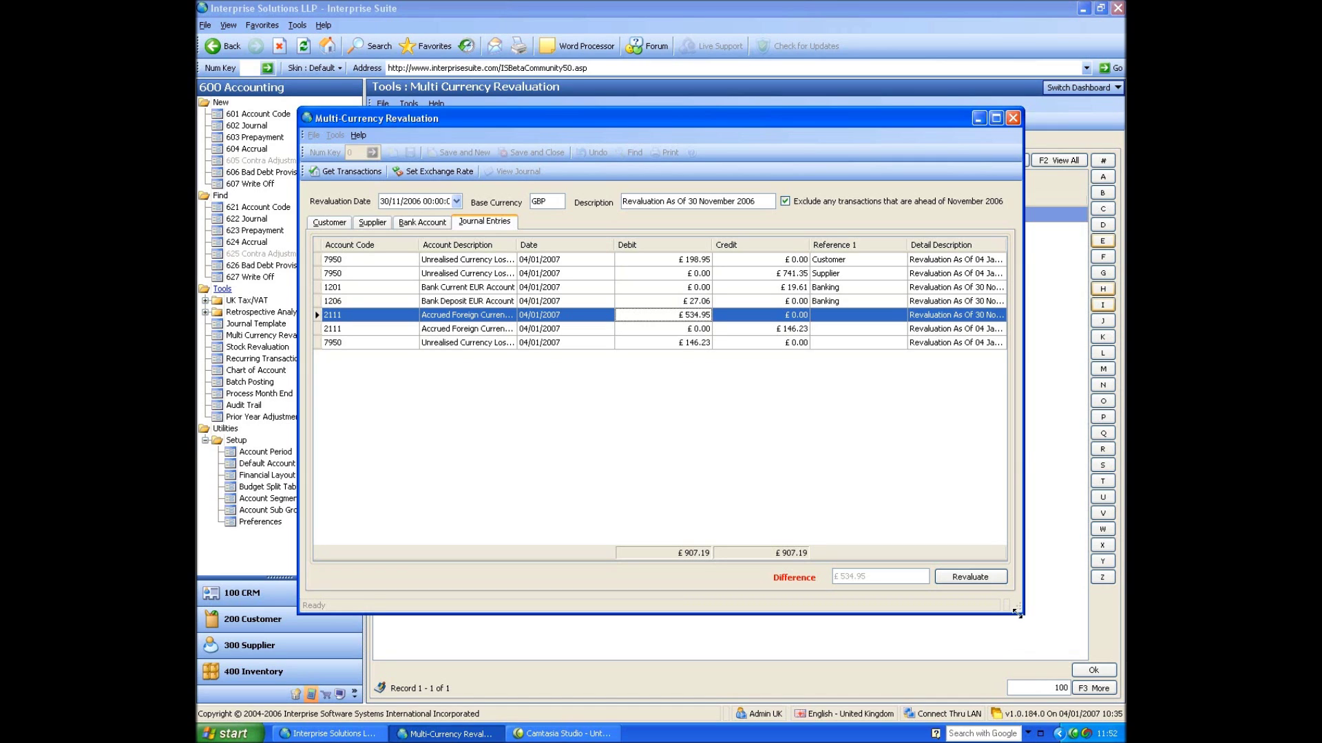
left_click(1012, 120)
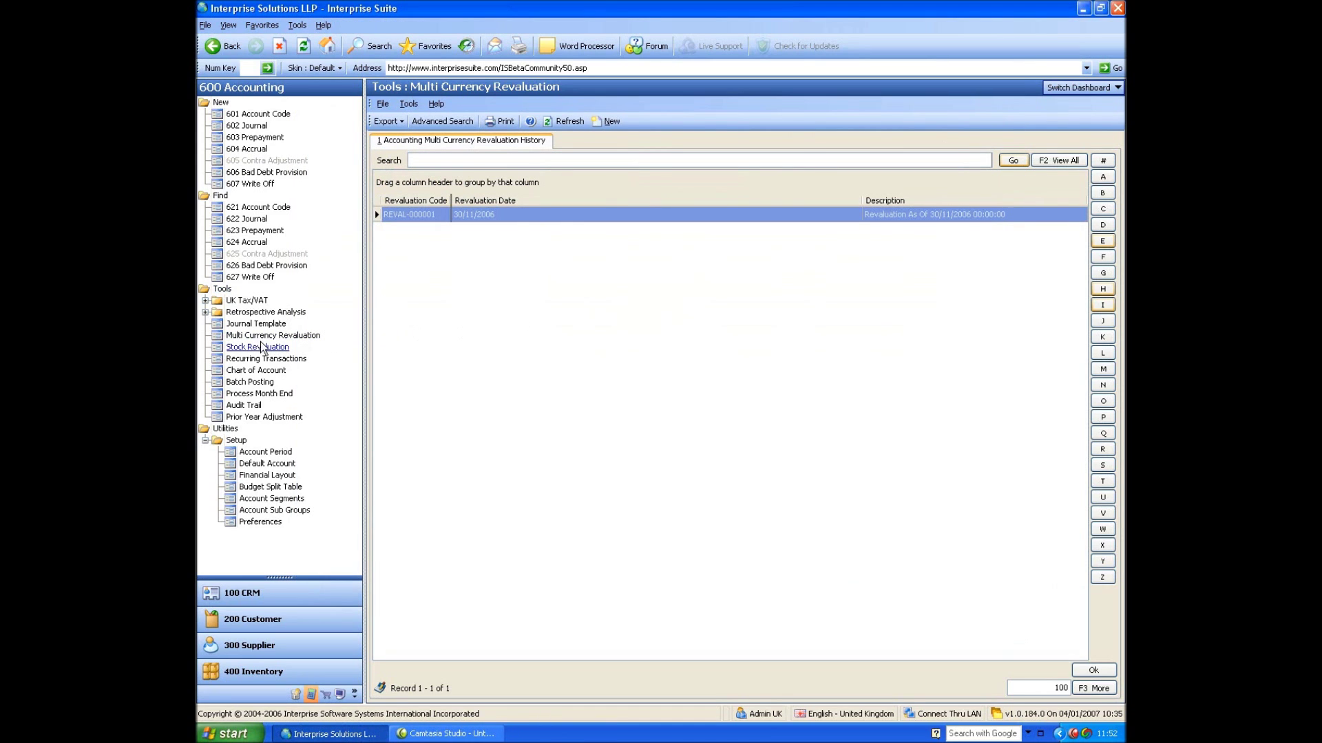
Step: Start a new stock revaluation and enlarge the Stock Valuation window to show more of the item list
left_click(258, 347)
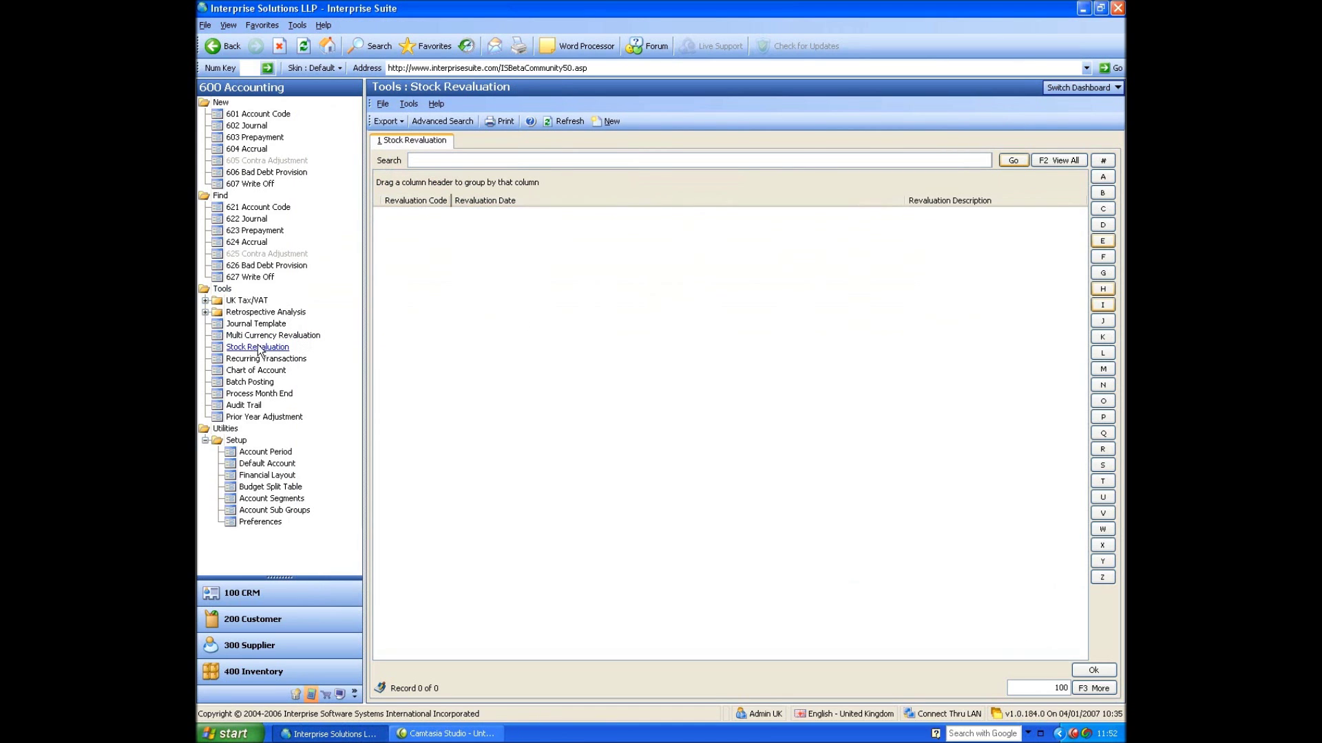
left_click(609, 121)
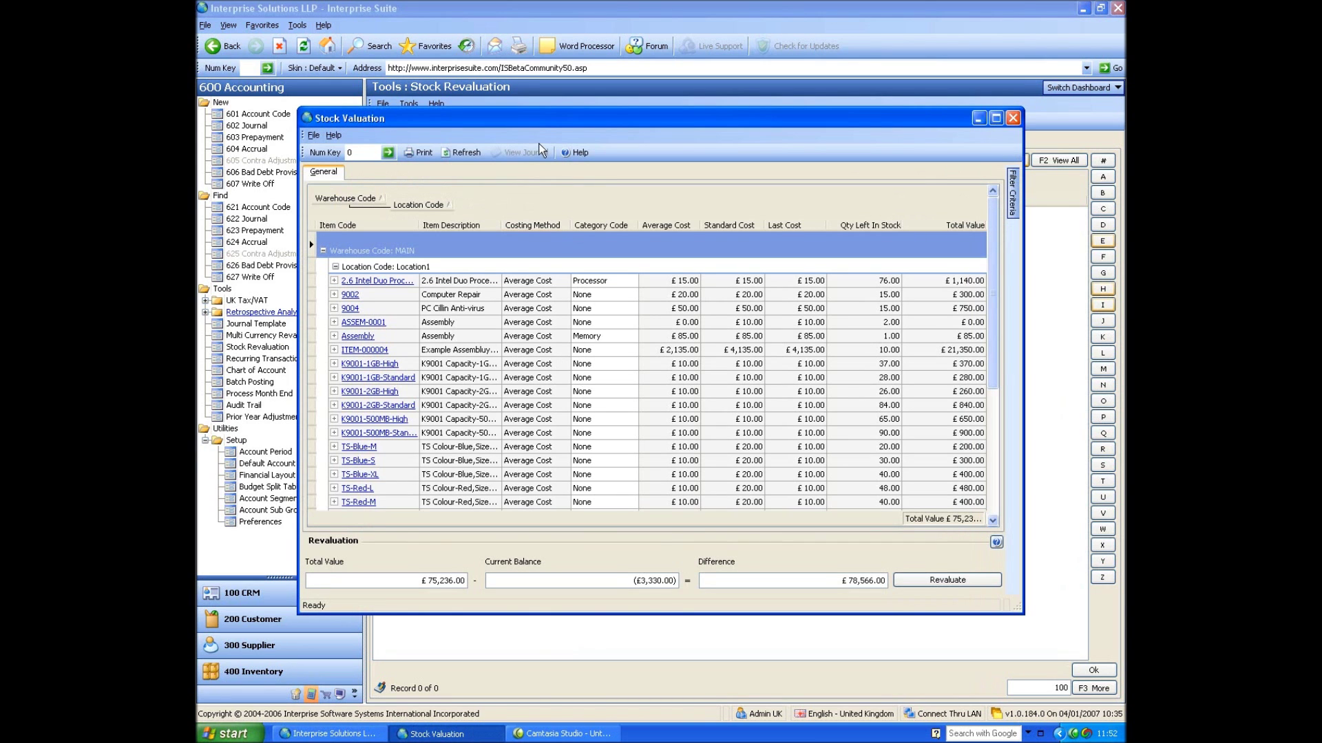
left_click_drag(544, 110, 482, 37)
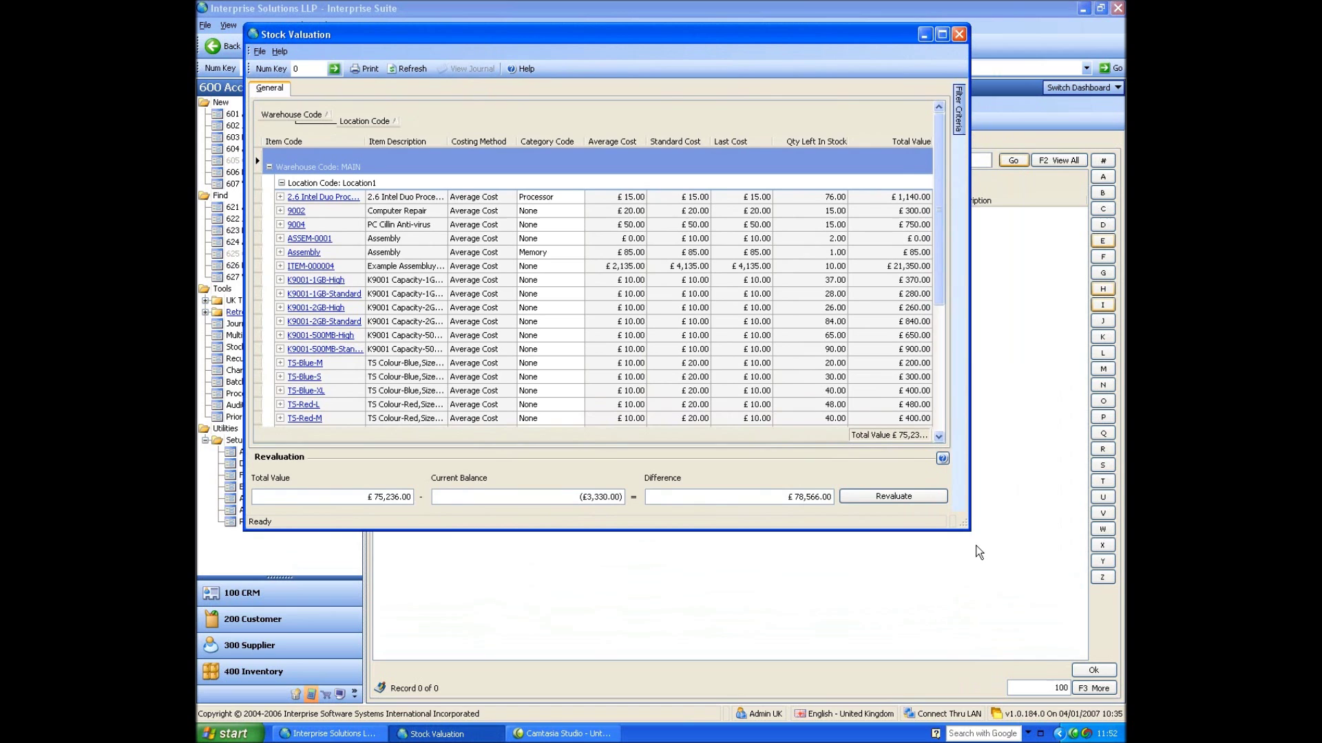
left_click_drag(964, 525, 1102, 656)
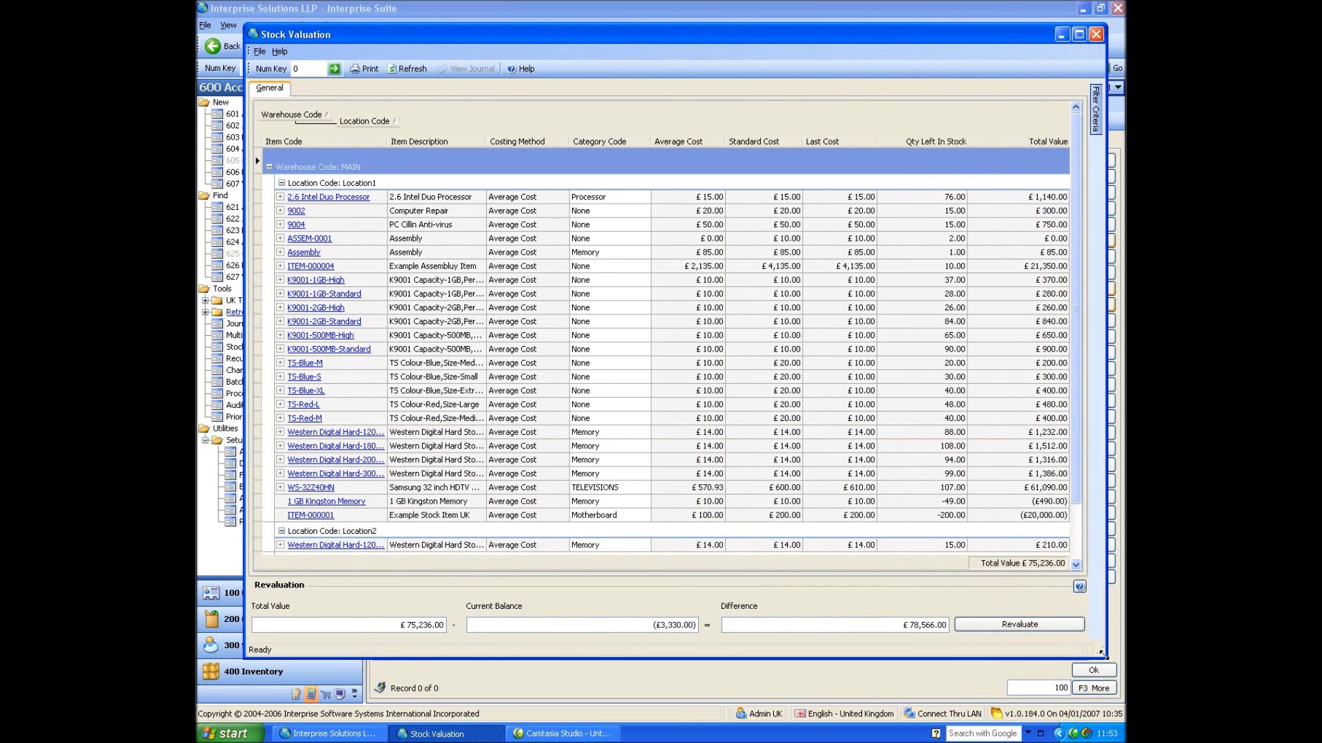